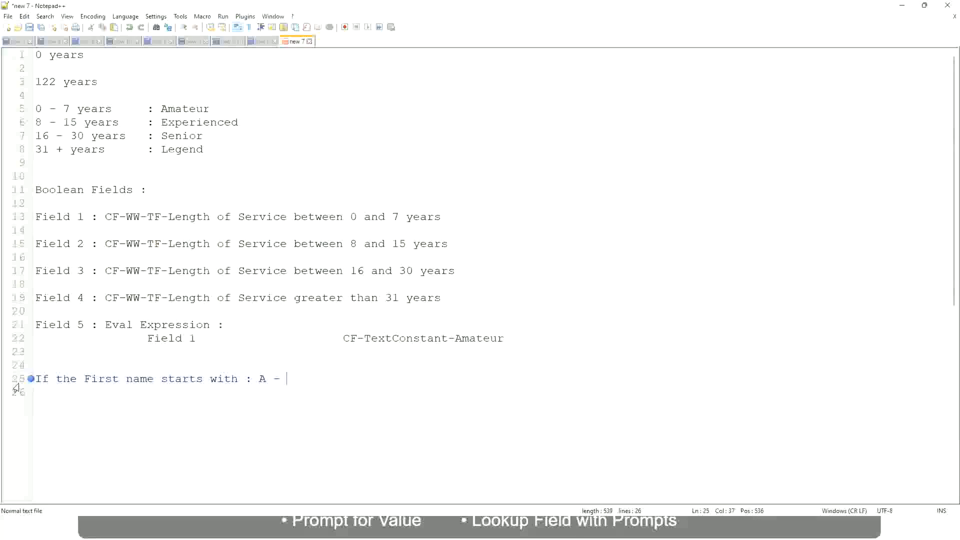
- Complete the first-name rule on line 25 with the range A - G and the label A Listers
type("G")
type(":")
key("Tab")
type("A li")
key("BackSpace")
key("BackSpace")
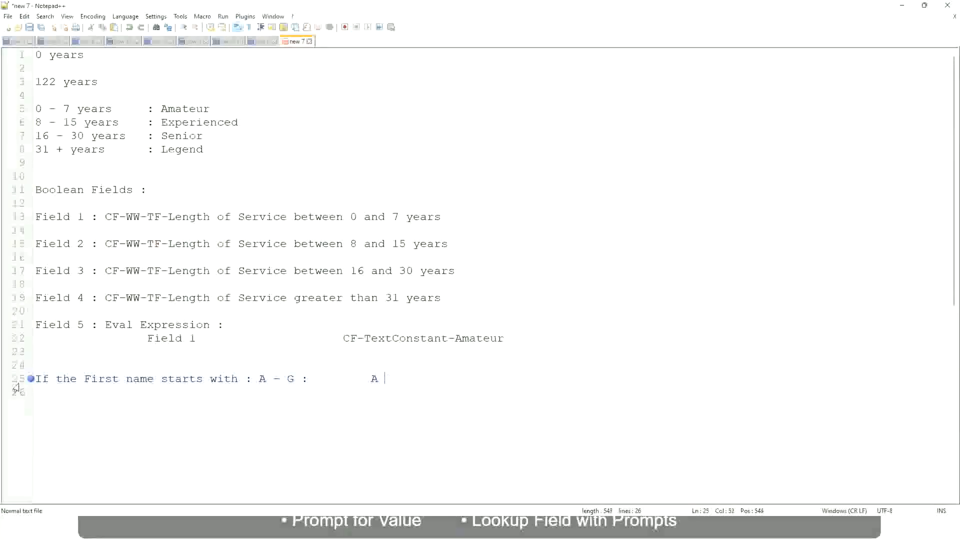
type("Listers")
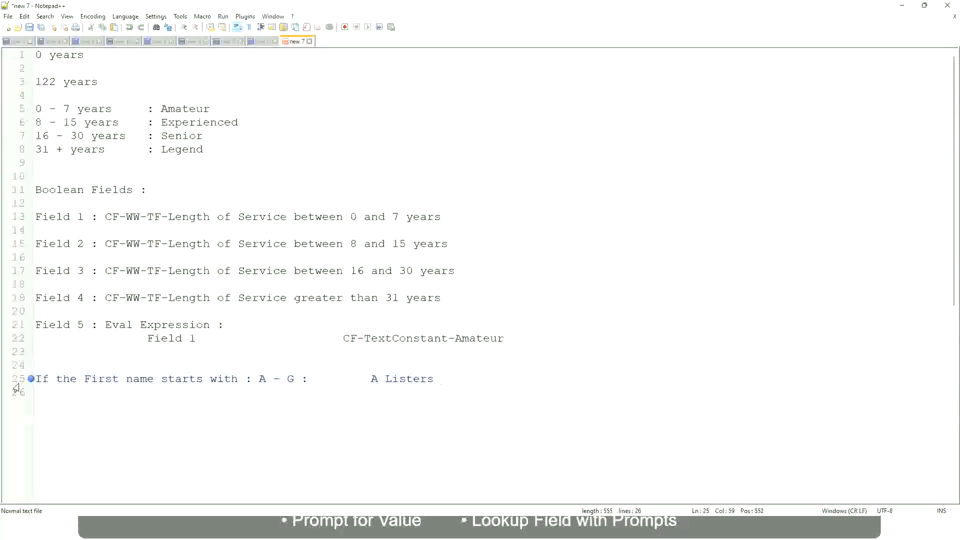
- Enclose the A Listers label on line 25 in double quotes
key("Left")
key("Left")
key("Left")
key("Left")
key("Left")
key("Left")
key("Left")
key("Left")
key("Left")
type("\"\"")
key("BackSpace")
key("Right")
key("Right")
key("Right")
key("Right")
key("Right")
key("Right")
key("Right")
key("Return")
key("BackSpace")
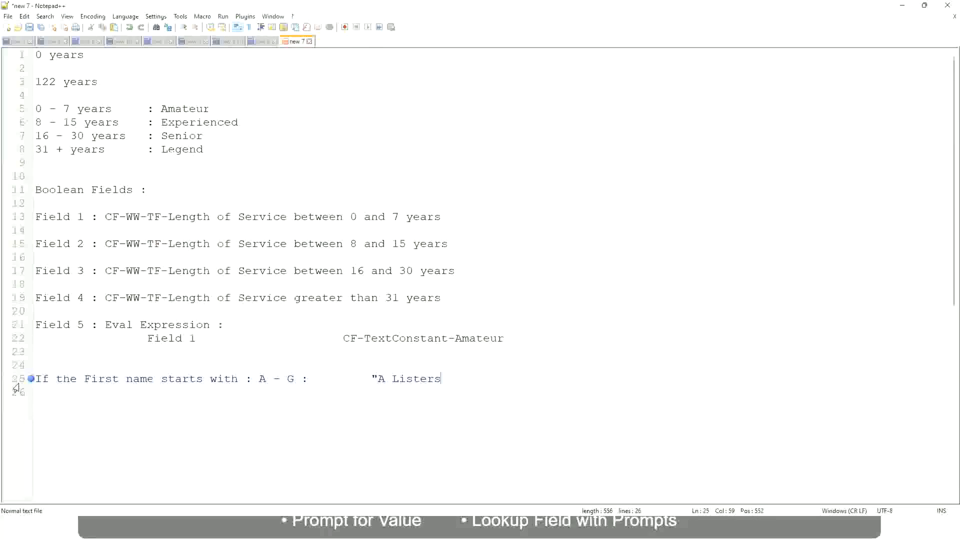
type("\"\"")
key("BackSpace")
- Add a second first-name rule below: H - P : "His Majesty", aligned with the line above
key("Return")
type("H -")
type("P")
key("Tab")
key("Tab")
key("Tab")
key("Tab")
key("Tab")
key("Tab")
key("Tab")
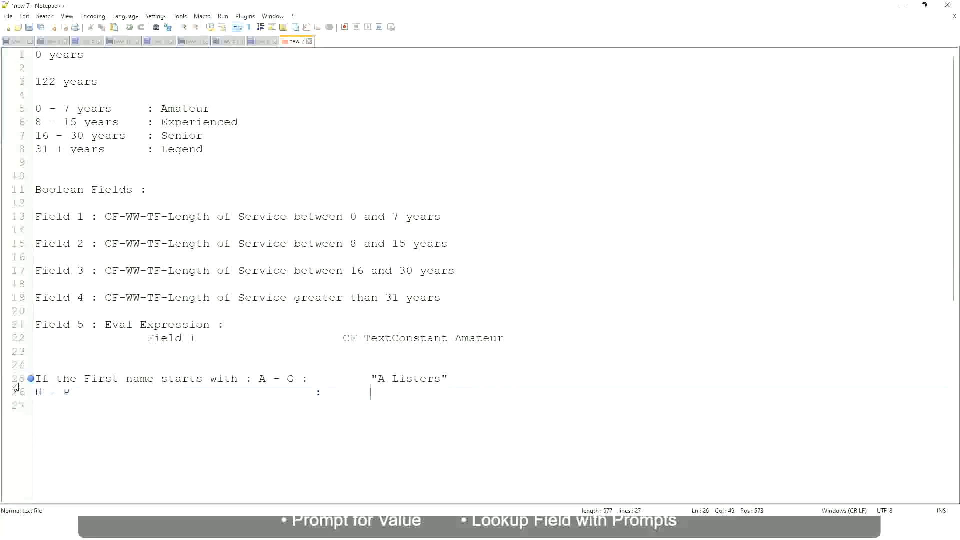
type("\"His Majesty\"\"")
key("BackSpace")
- Add a third first-name rule: L - Z : "Lords", aligned with the lines above
key("Return")
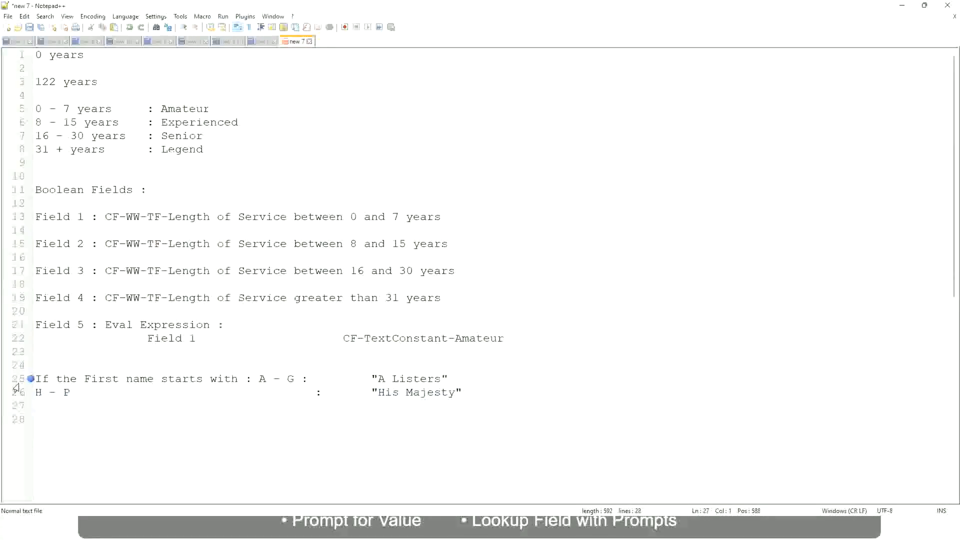
type("L - Z")
key("Tab")
key("Tab")
key("Tab")
key("Tab")
key("Tab")
key("Tab")
key("Tab")
type(":")
key("Tab")
type("\"Lords\"\"")
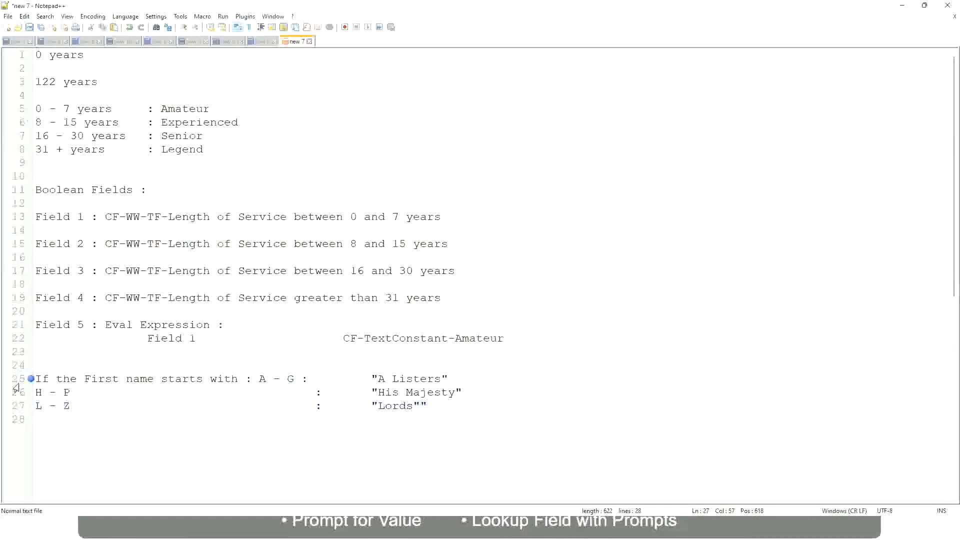
key("BackSpace")
left_click(414, 405)
left_click(428, 407)
left_click_drag(417, 407, 450, 379)
left_click(408, 378)
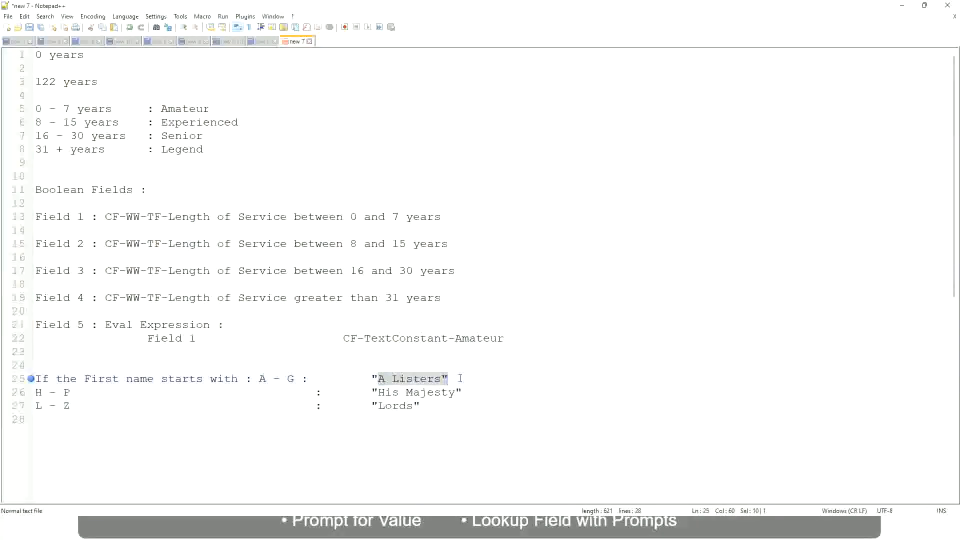
left_click(435, 394)
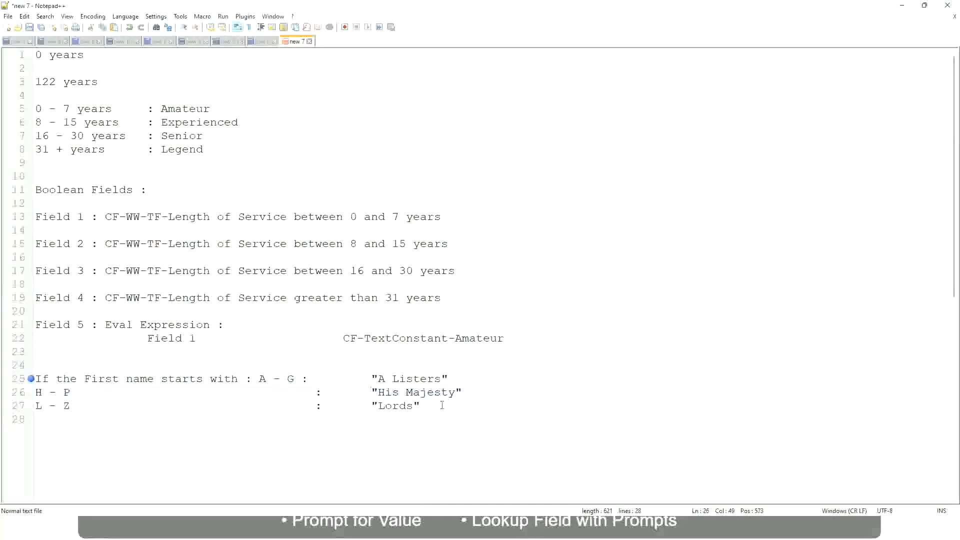
- Replace the three first-name rule lines with a new line beginning with "If"
left_click_drag(421, 405, 30, 379)
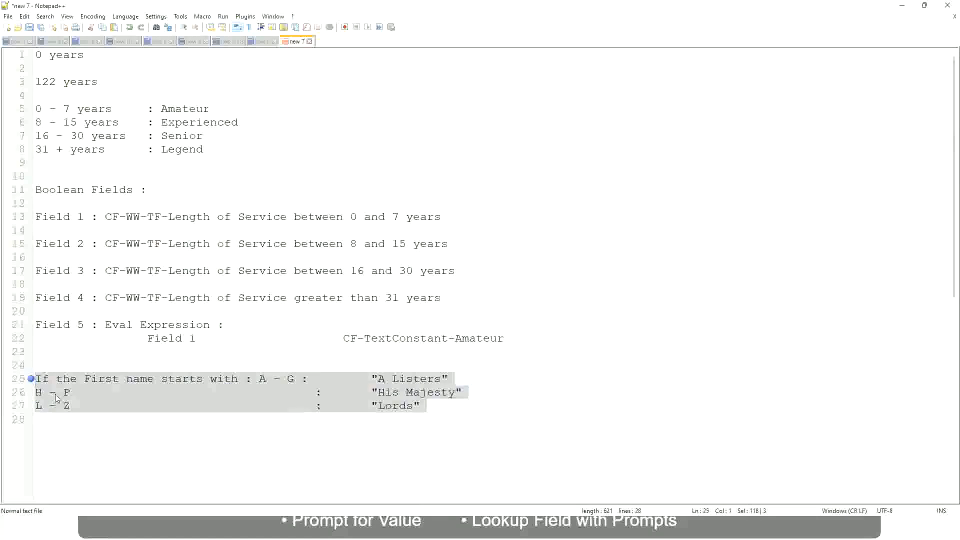
type("If ")
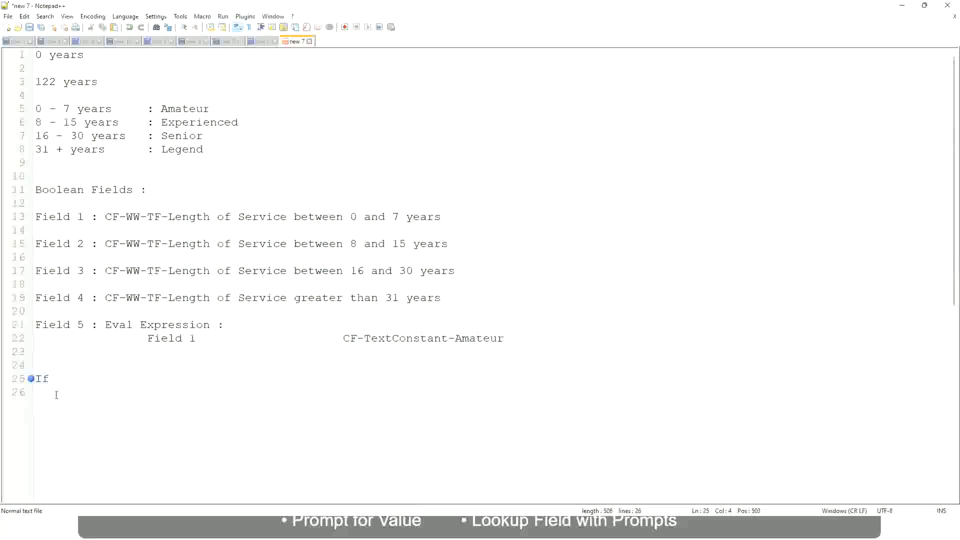
type("Prior Ex")
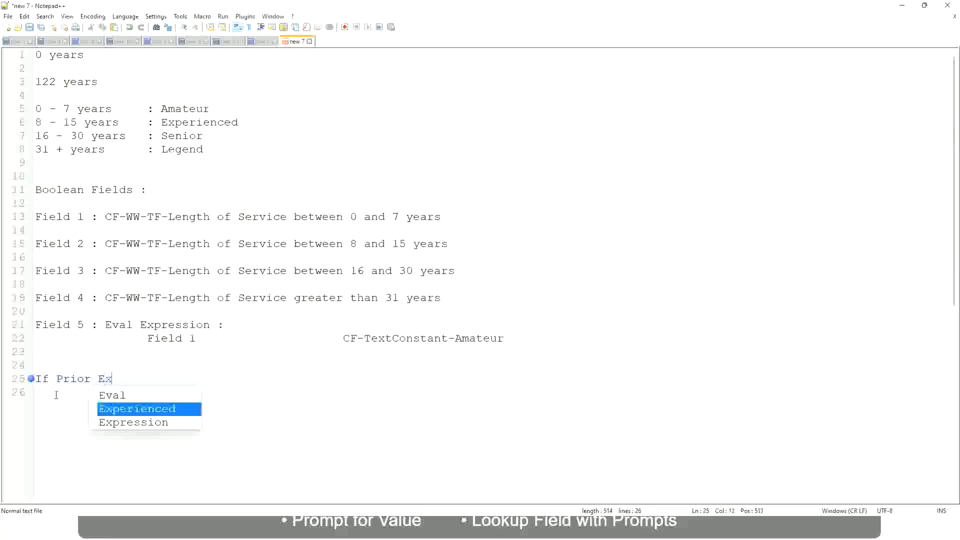
type("perience")
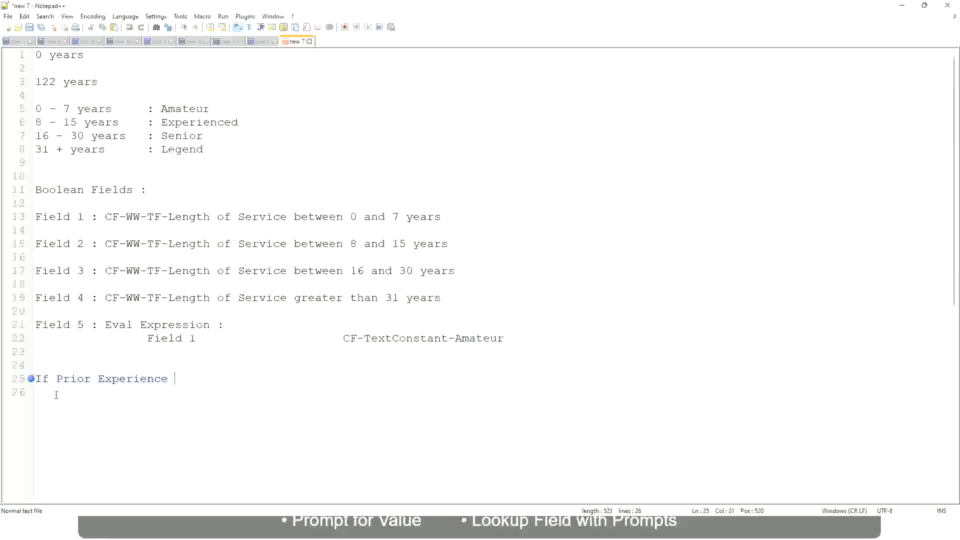
key("BackSpace")
key("BackSpace")
key("BackSpace")
key("BackSpace")
key("BackSpace")
key("BackSpace")
key("BackSpace")
key("BackSpace")
key("BackSpace")
key("BackSpace")
key("BackSpace")
key("BackSpace")
key("BackSpace")
key("BackSpace")
key("BackSpace")
key("BackSpace")
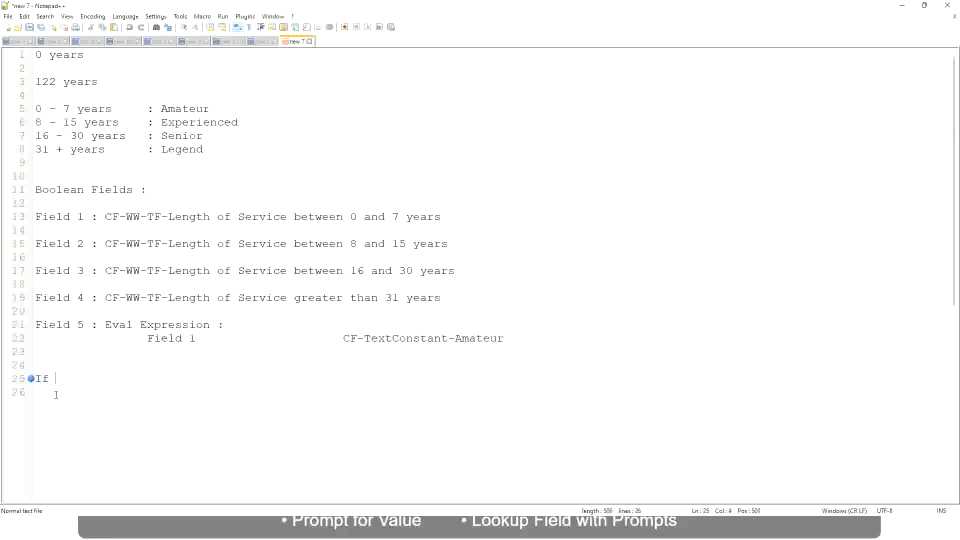
type("Job Profile is ")
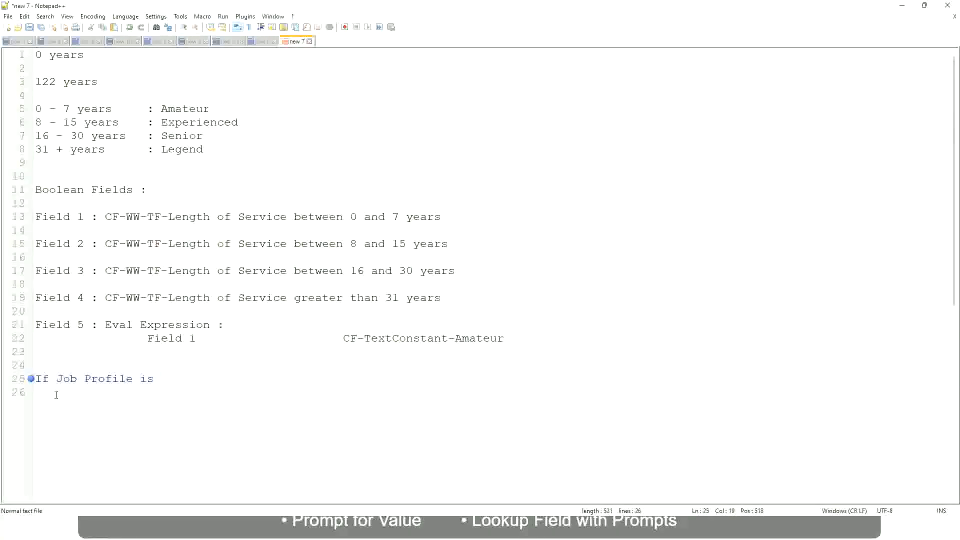
type(": Manager")
key("BackSpace")
key("BackSpace")
key("BackSpace")
key("BackSpace")
key("BackSpace")
key("BackSpace")
key("BackSpace")
key("BackSpace")
key("BackSpace")
key("BackSpace")
key("BackSpace")
key("BackSpace")
key("BackSpace")
key("BackSpace")
key("BackSpace")
key("BackSpace")
key("BackSpace")
key("BackSpace")
key("BackSpace")
key("BackSpace")
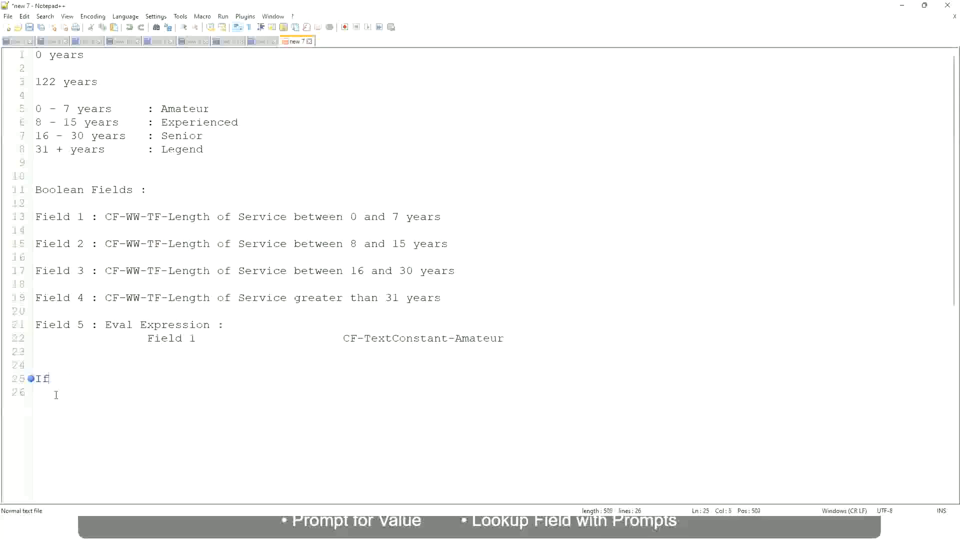
- Continue the line 25 condition so it reads "If Management Level is Manager or Above"
type("Management ")
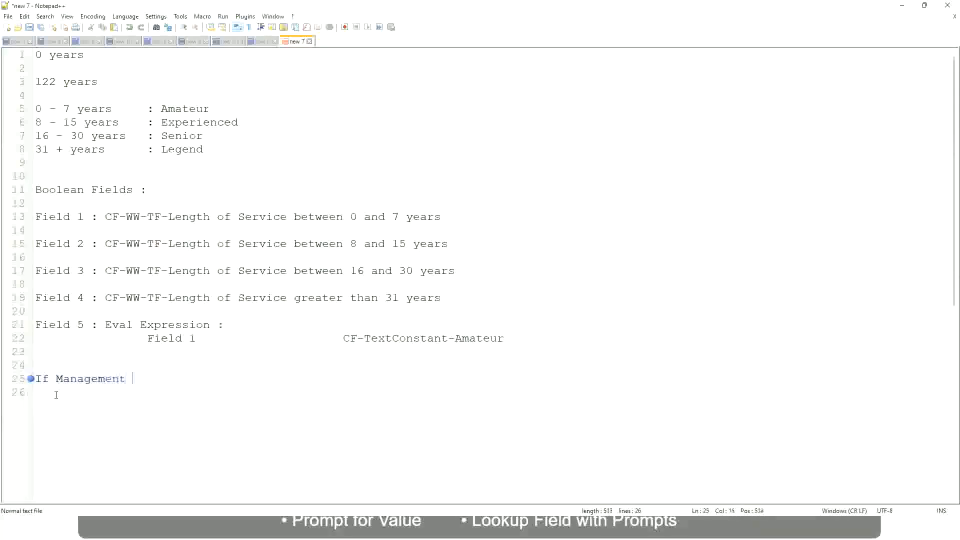
type("Level is Manager or A")
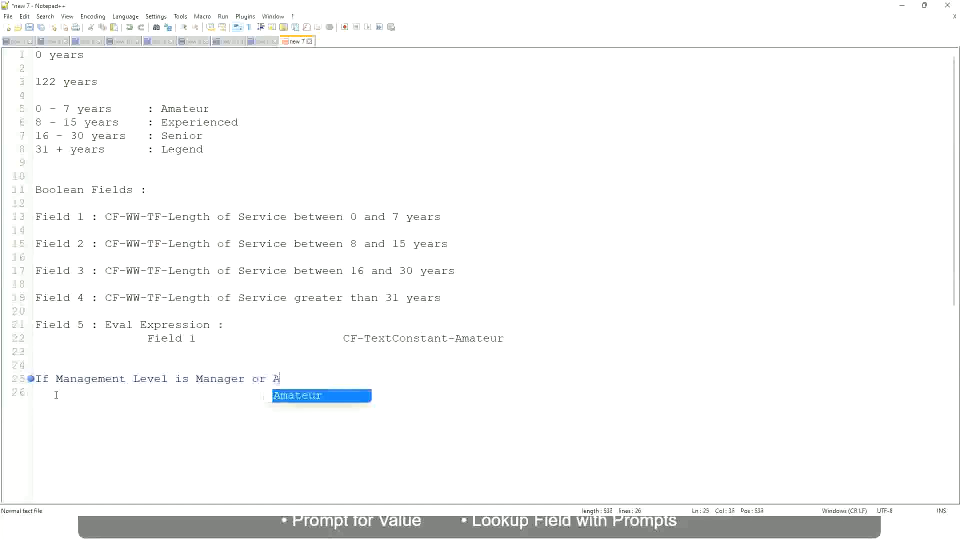
type("bove")
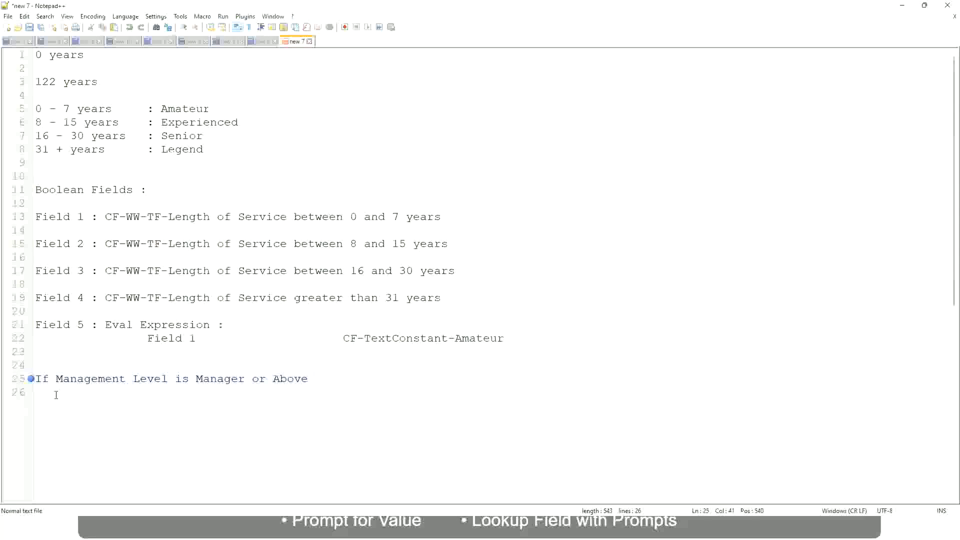
- Add the outcome "Proposed Allowance Plan : Car Allowance" in a separate column after the condition on line 25
key("Tab")
key("Tab")
key("Tab")
key("Tab")
type("Proposed")
type("Allowance ")
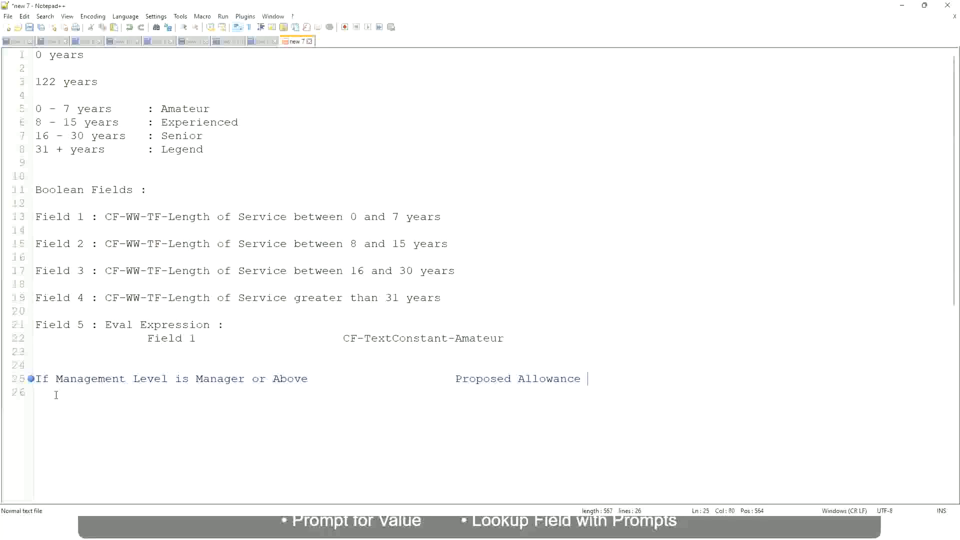
type("Plan")
type(": Car Allowanc")
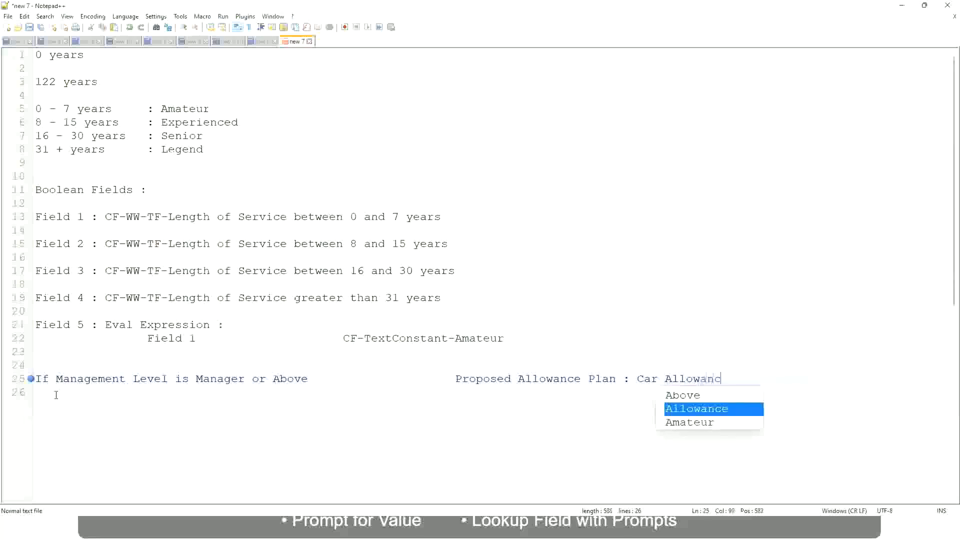
type("e")
- Begin a second rule on line 26 with the text "If Management Level is"
key("Return")
type("I")
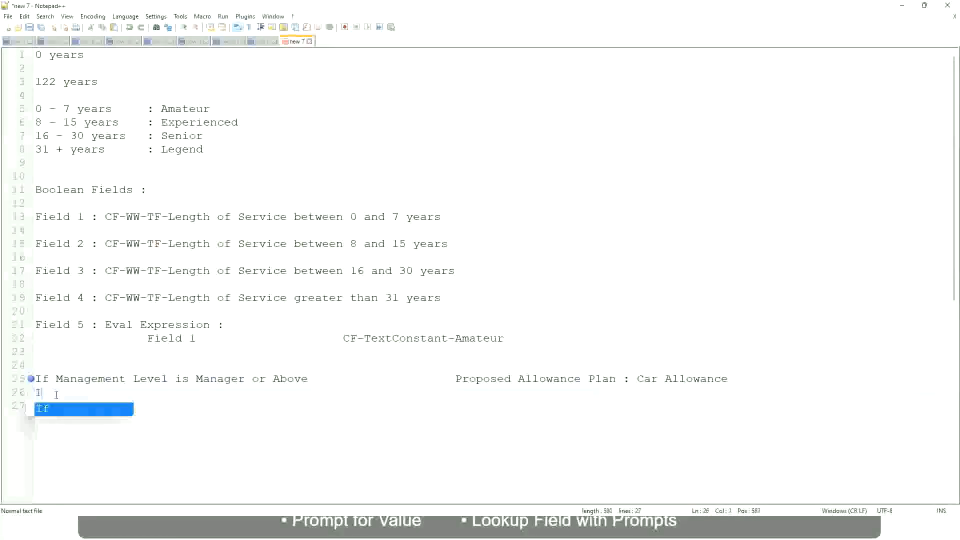
type("f Management Level is")
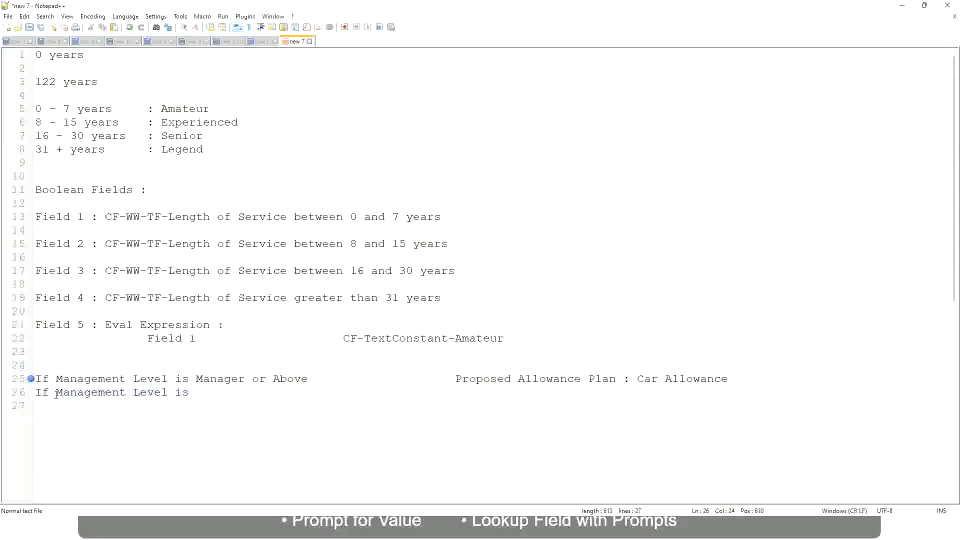
- Remove "or Above" from the Manager condition on line 25, and return to the end of line 26
key("Up")
key("Right")
key("Right")
key("Right")
key("Right")
key("Right")
key("Right")
key("shift+Right")
key("shift+Right")
key("shift+Right")
key("shift+Right")
key("shift+Right")
key("shift+Right")
key("shift+Right")
key("shift+Right")
key("shift+Right")
key("Delete")
key("Down")
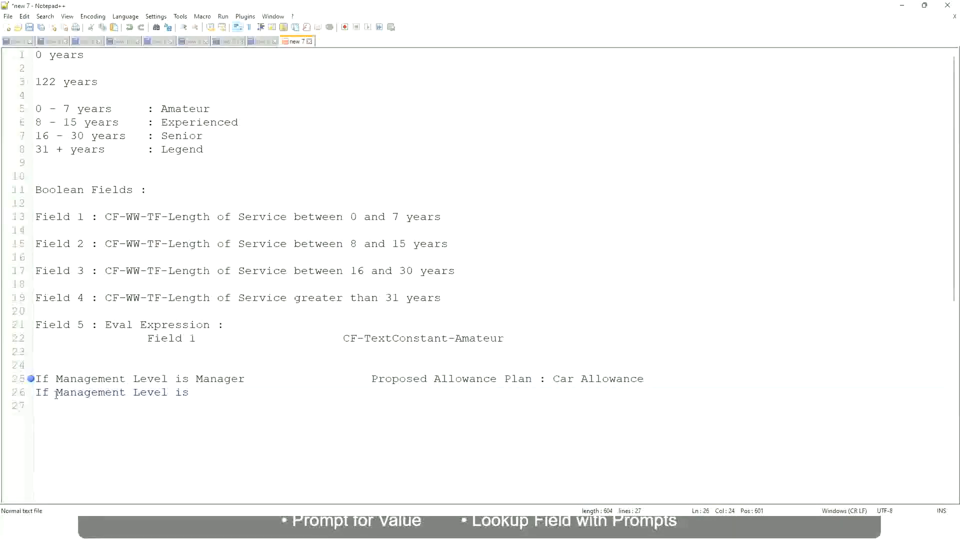
- Complete the second rule with the level Director and the outcome Executive Allowance, aligned with the outcome above
type("Director")
key("Tab")
key("Tab")
type("Exec")
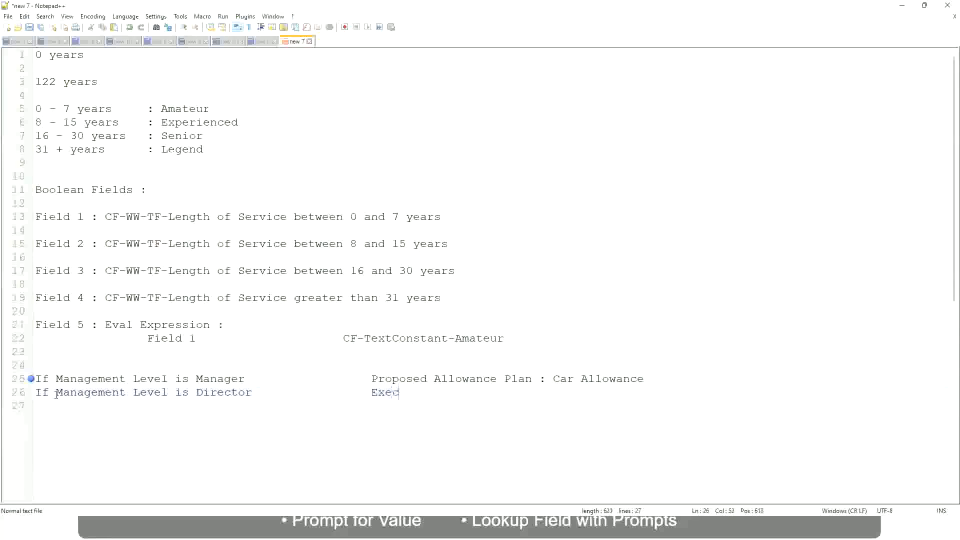
type("utive Allo")
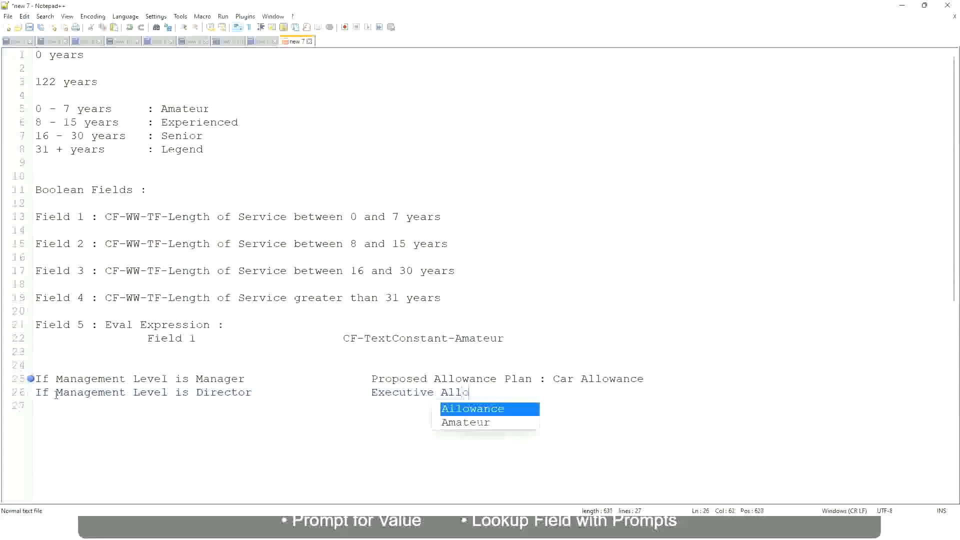
key("Return")
- Add a third rule on line 27: "If Management Level is CEO" with the aligned outcome "CEO Allowance"
key("Return")
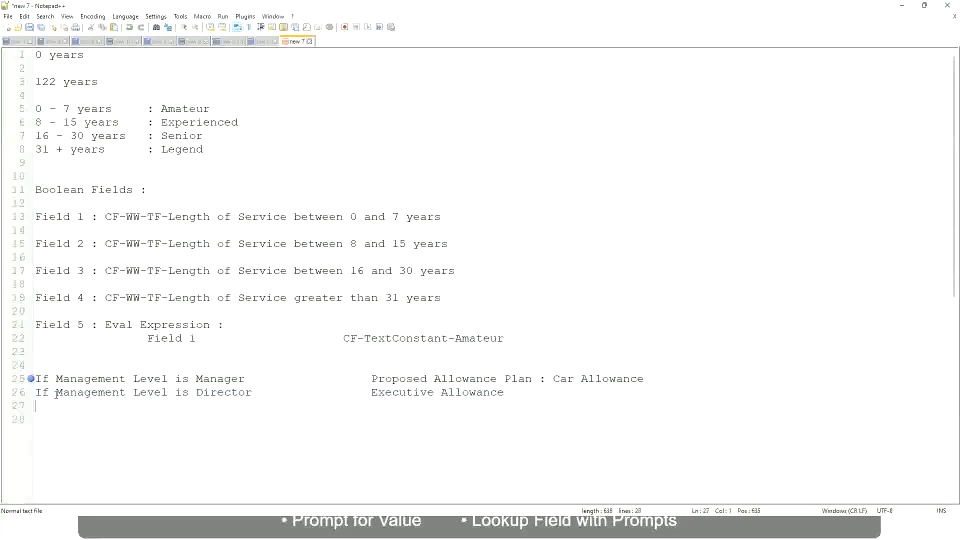
type("If")
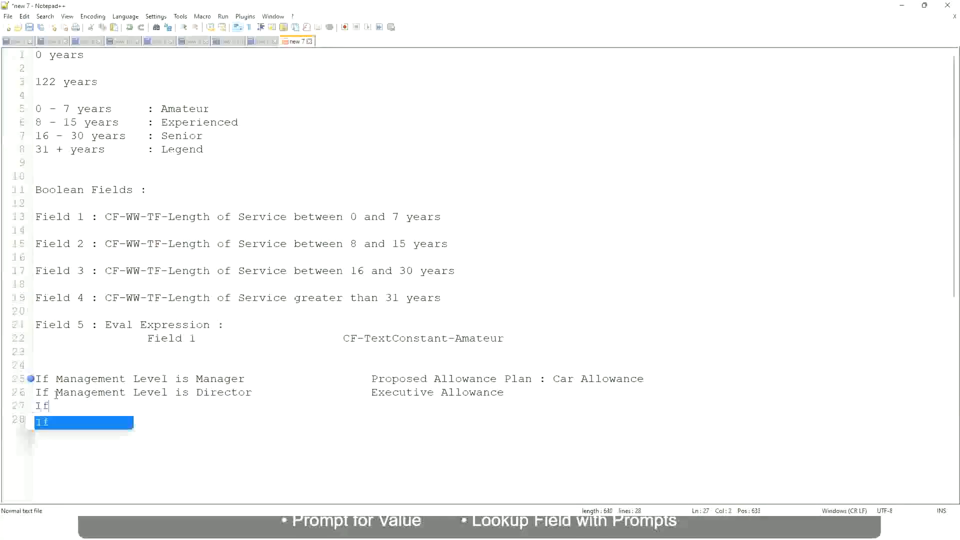
type(" Management is")
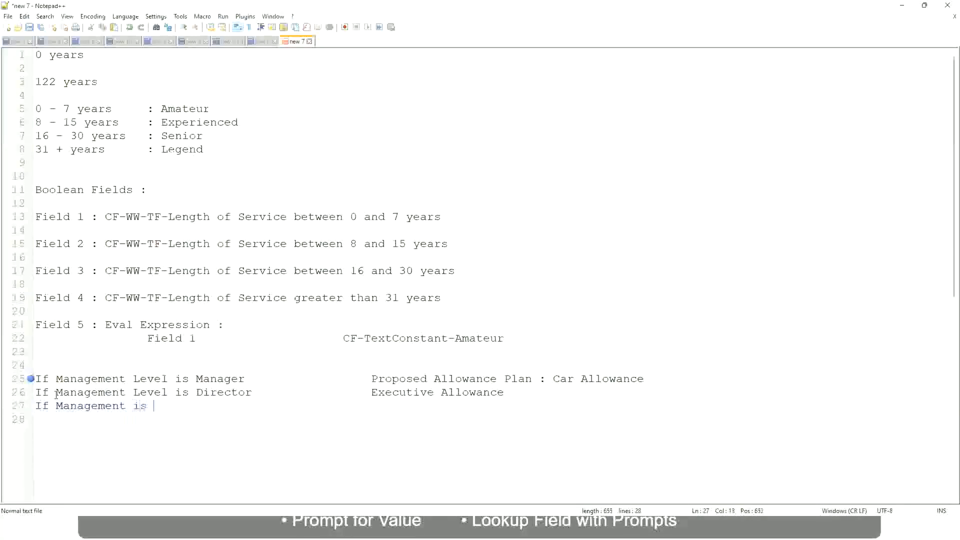
key("BackSpace")
key("BackSpace")
key("BackSpace")
type("le")
key("BackSpace")
key("BackSpace")
type("Le")
key("Down")
key("Down")
key("Return")
type("is CEO")
type("CEO Allowance")
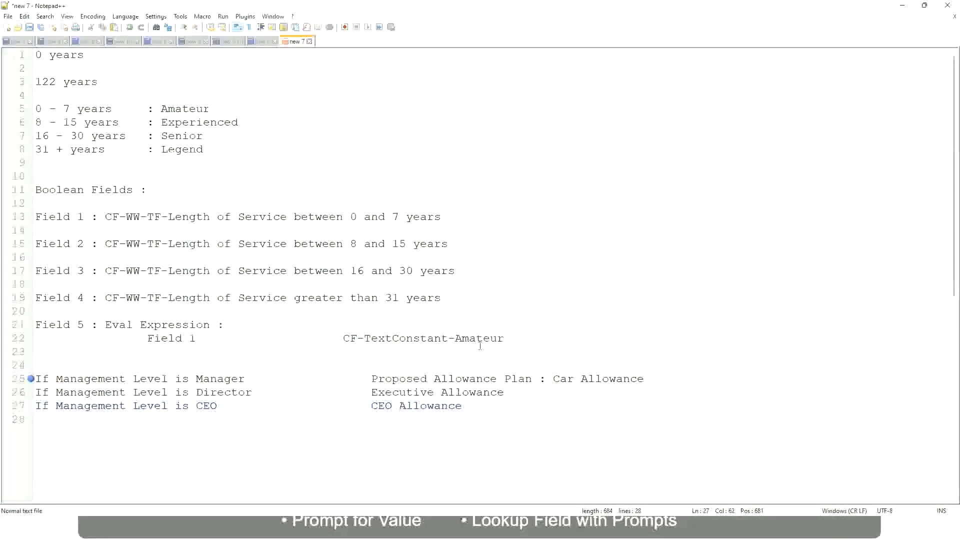
left_click(553, 379)
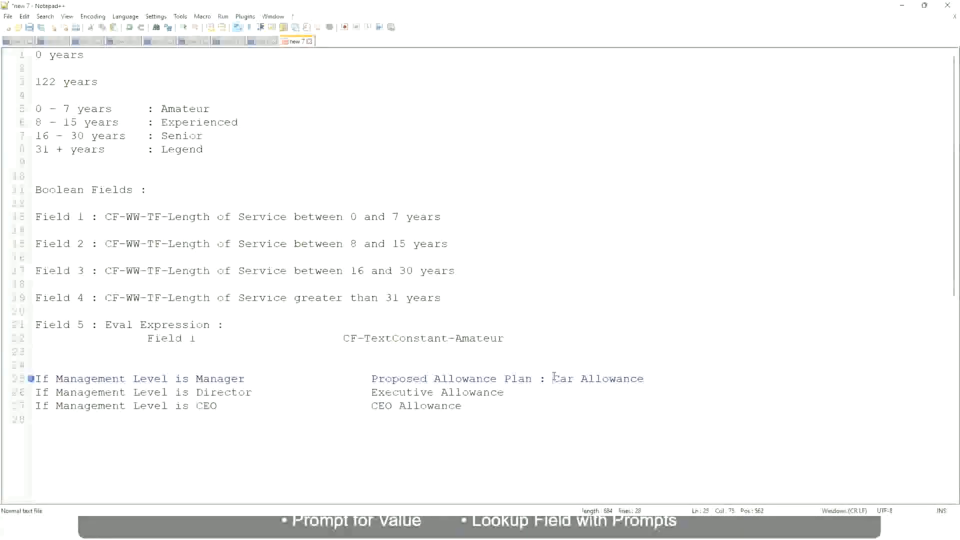
left_click_drag(553, 379, 646, 376)
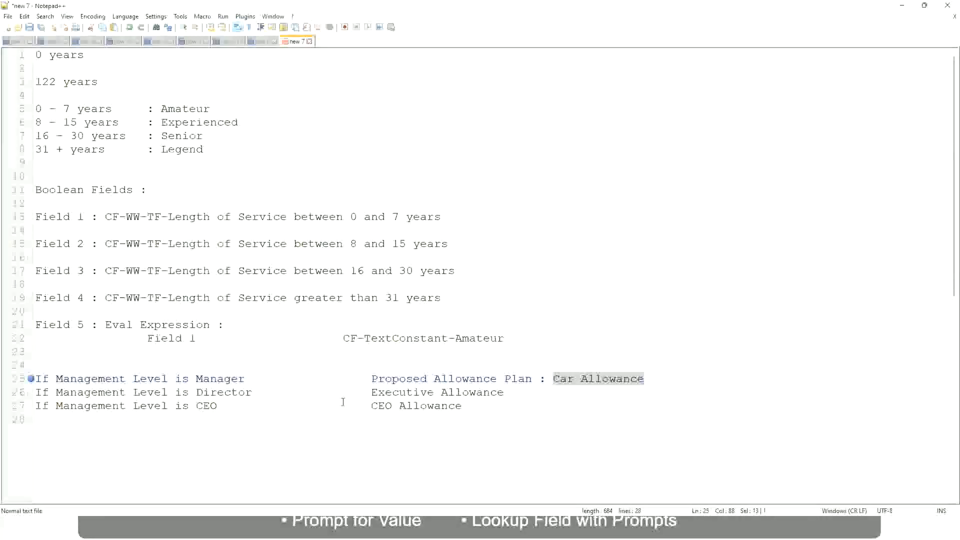
left_click(449, 378)
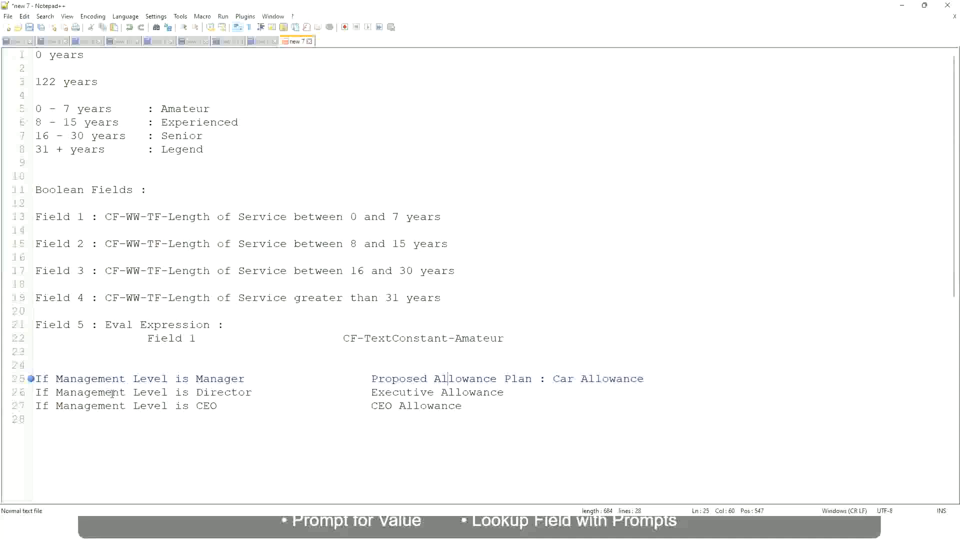
- Replace the Manager rule's outcome on line 25 with "First Line Manager"
left_click(195, 378)
left_click_drag(374, 379, 659, 377)
type("Managers")
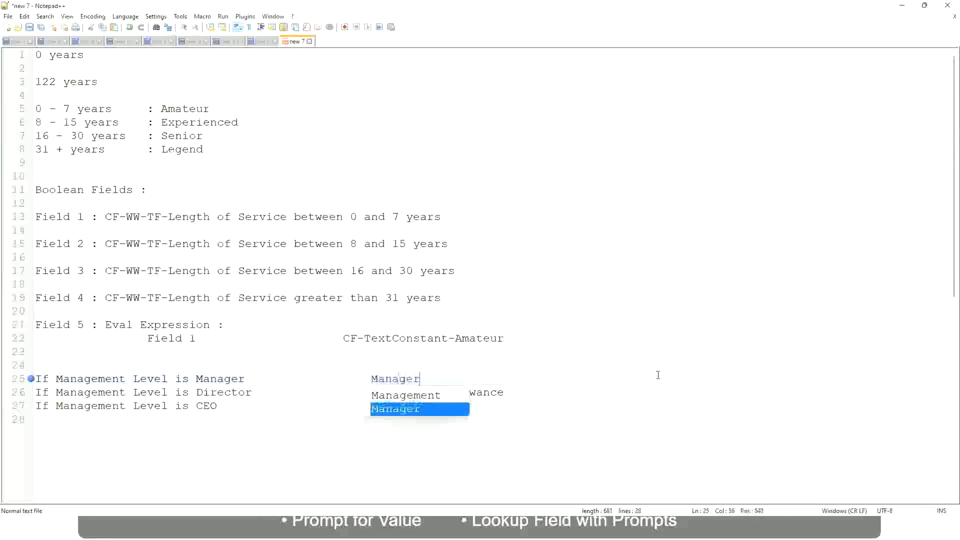
key("BackSpace")
key("BackSpace")
key("BackSpace")
key("BackSpace")
key("BackSpace")
key("BackSpace")
key("BackSpace")
key("BackSpace")
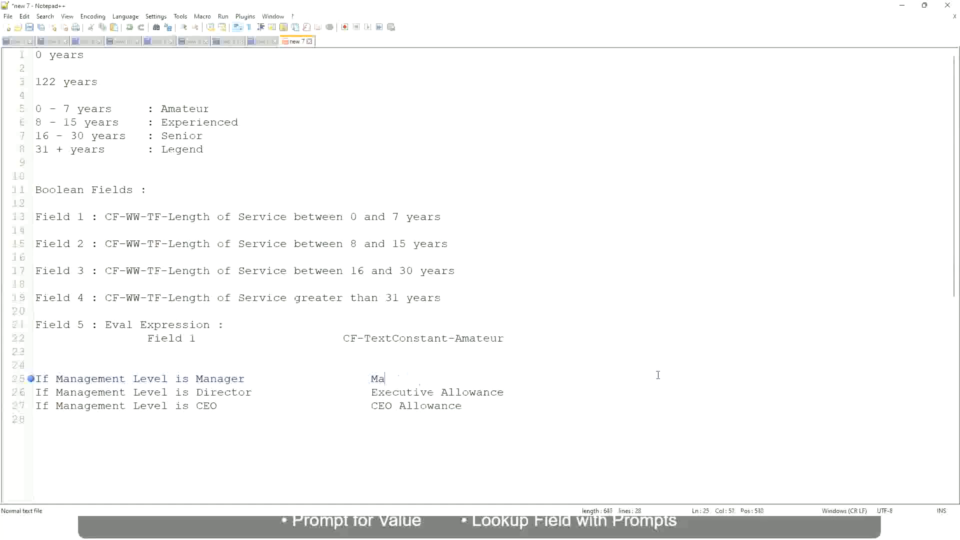
type("Eirst Line Mana")
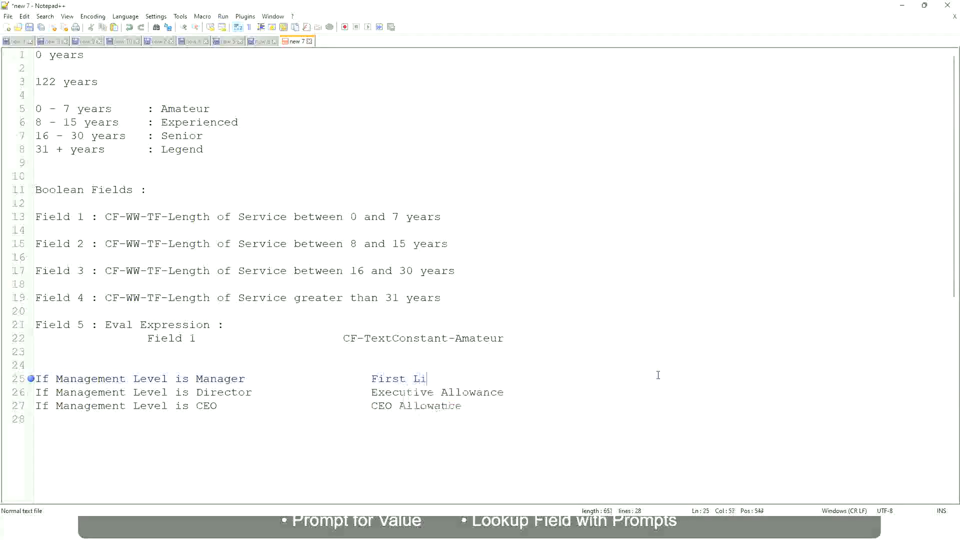
type("ger")
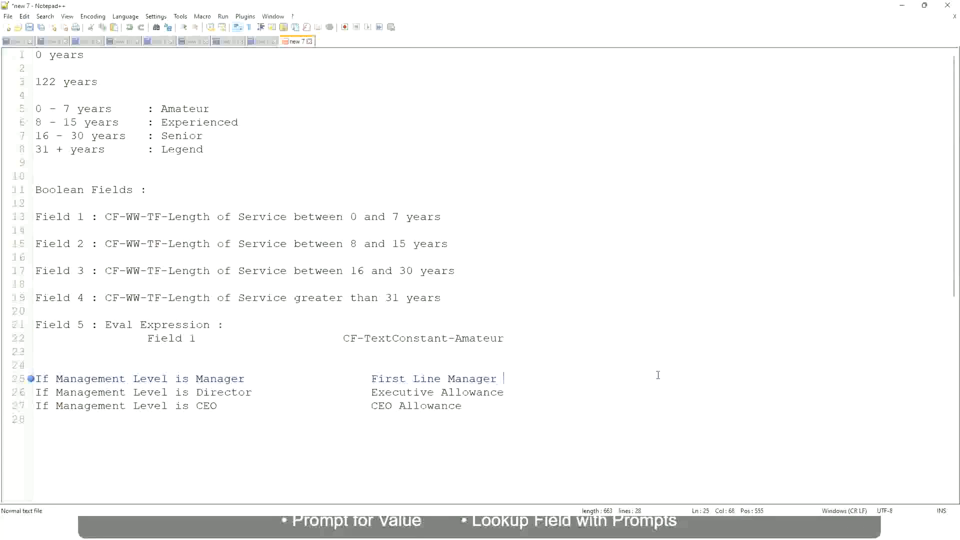
- Insert "Name of the" before "First Line Manager" in the outcome on line 25
key("Left")
key("Left")
key("Left")
key("Left")
key("Left")
key("Left")
key("Left")
key("Left")
key("Left")
key("Left")
type("Name of the")
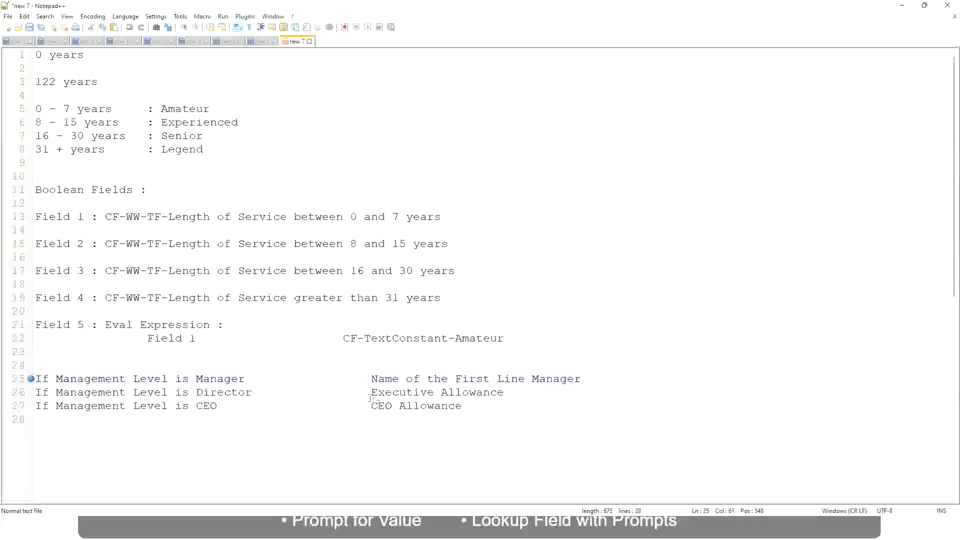
- Replace the Director rule's outcome on line 26 with the opening words "Name of"
left_click_drag(372, 392, 509, 388)
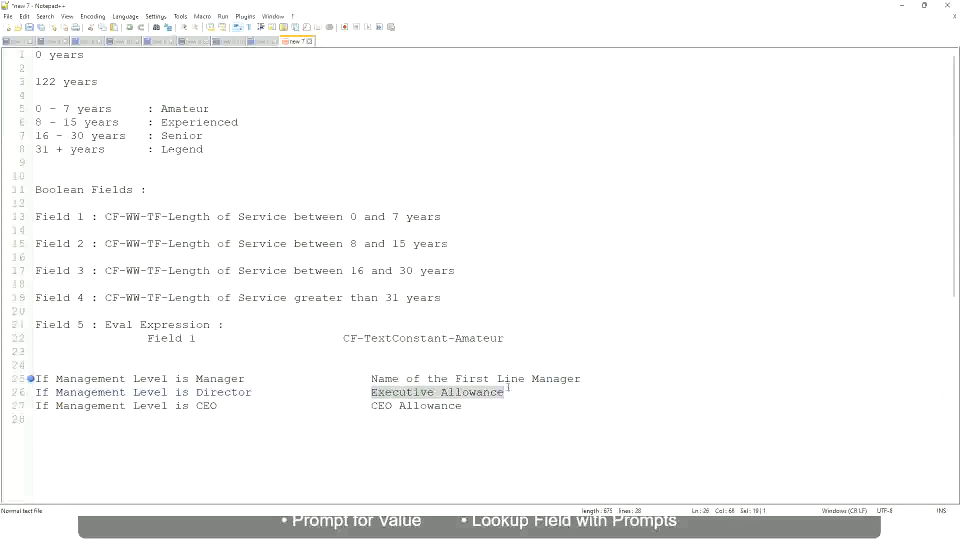
type("Name ")
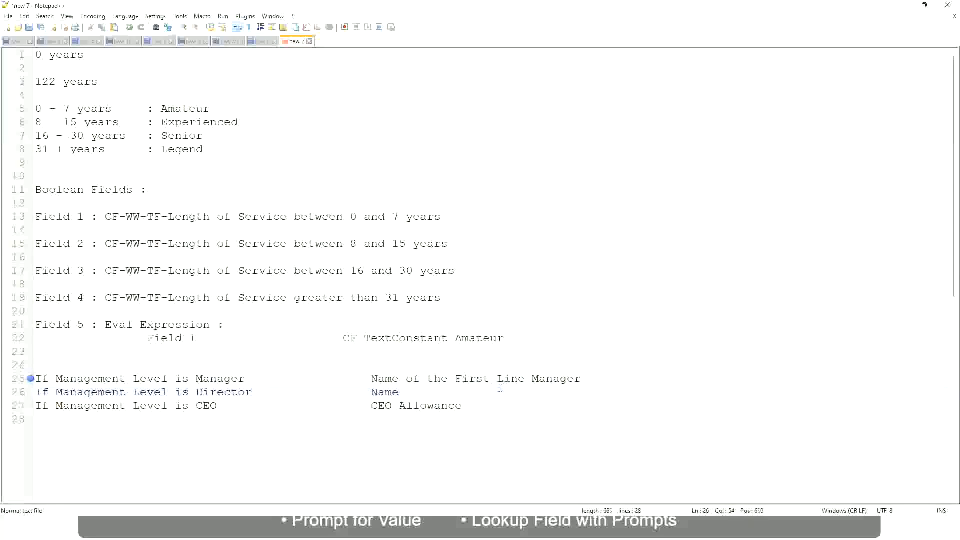
type("of First")
key("BackSpace")
key("BackSpace")
key("BackSpace")
key("BackSpace")
key("BackSpace")
key("BackSpace")
- Change "First" to "Second" in the line 25 outcome and complete the line 26 outcome as "Name of Manager"
double_click(472, 380)
type("Second")
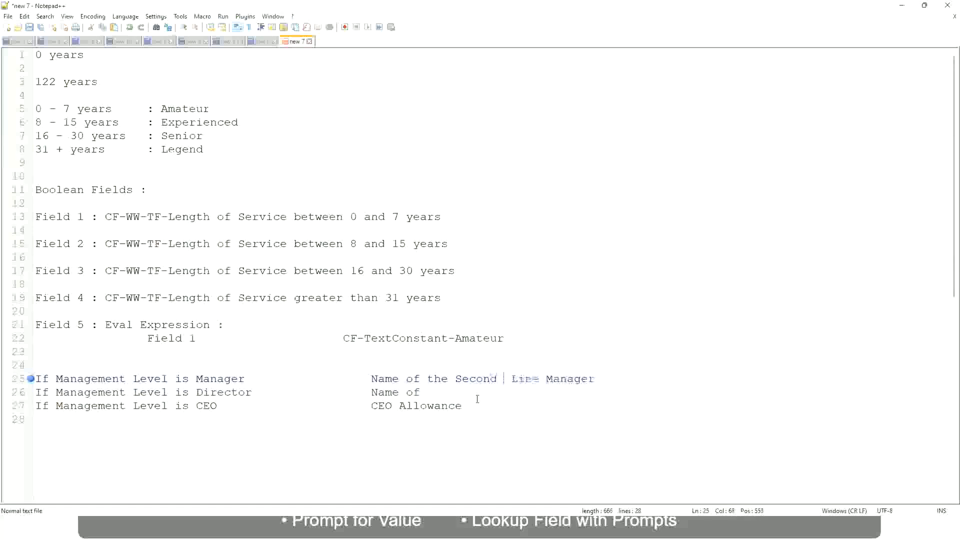
key("BackSpace")
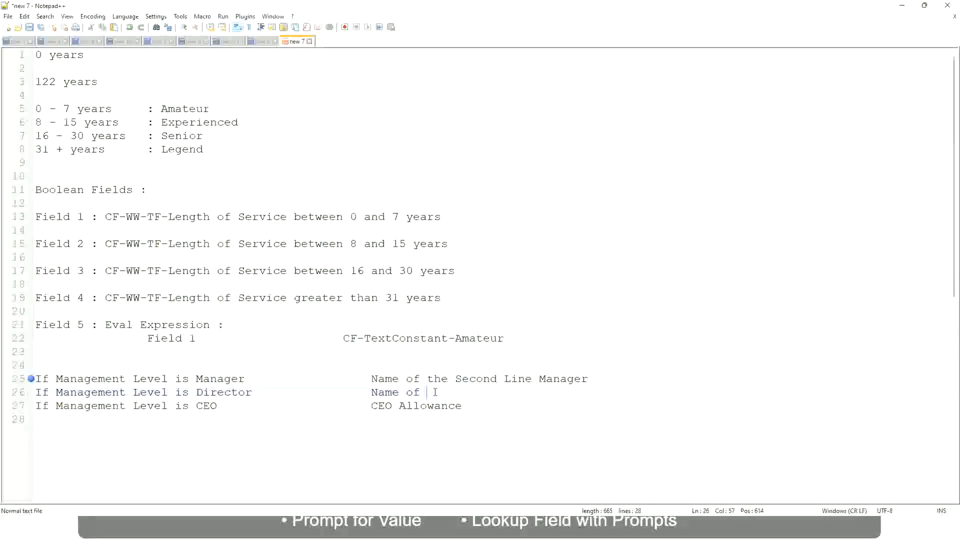
type("Manager")
- Replace the CEO rule's outcome on line 27 with "name of CEO/Himself/Herself"
left_click_drag(372, 406, 475, 405)
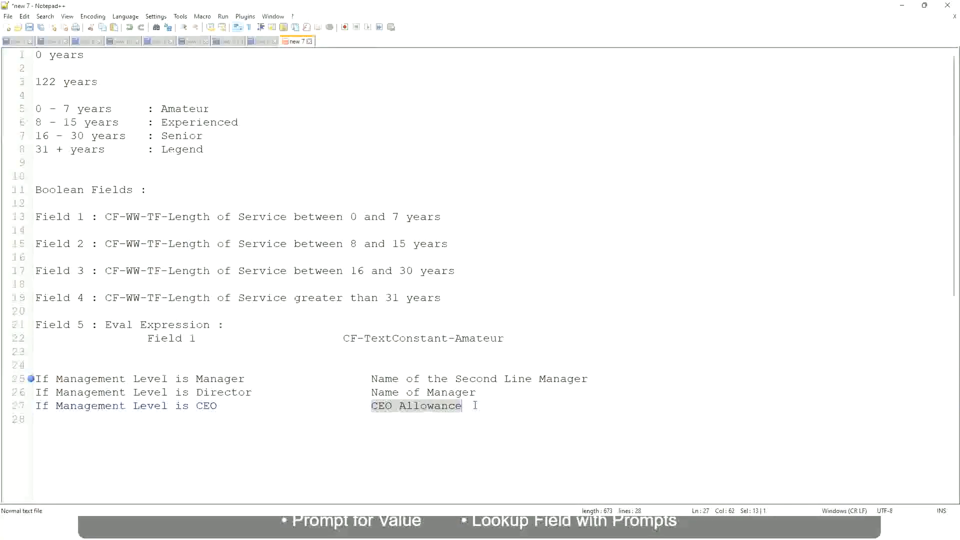
type("name of CEO")
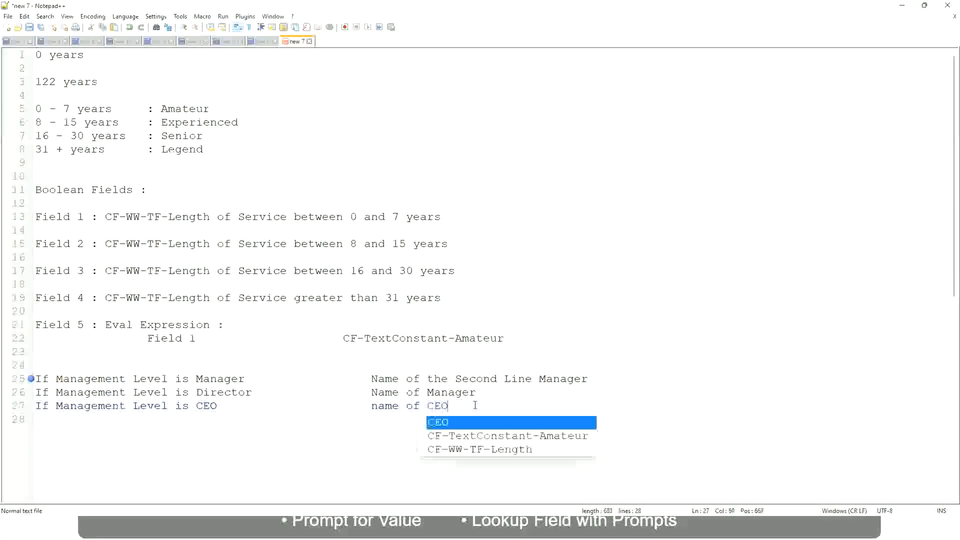
key("BackSpace")
type("/")
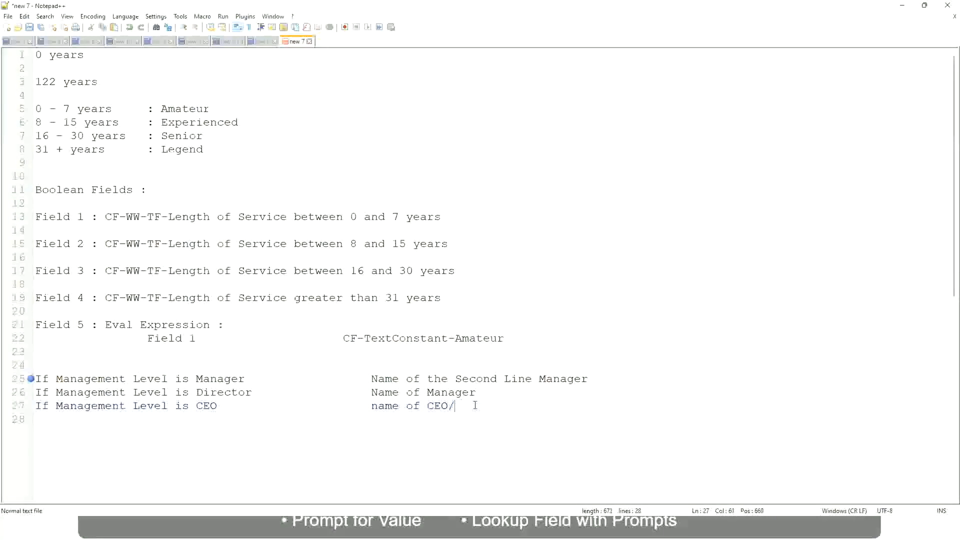
type("Himself/Herself")
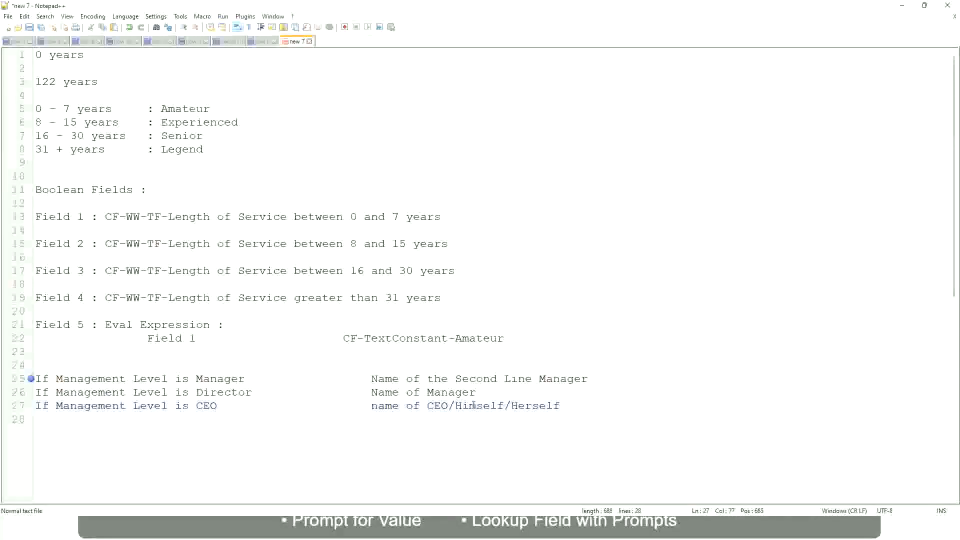
- Examine how each management level on lines 25 to 27 pairs with its outcome
left_click(346, 406)
left_click(105, 380)
left_click(223, 379)
left_click(236, 391)
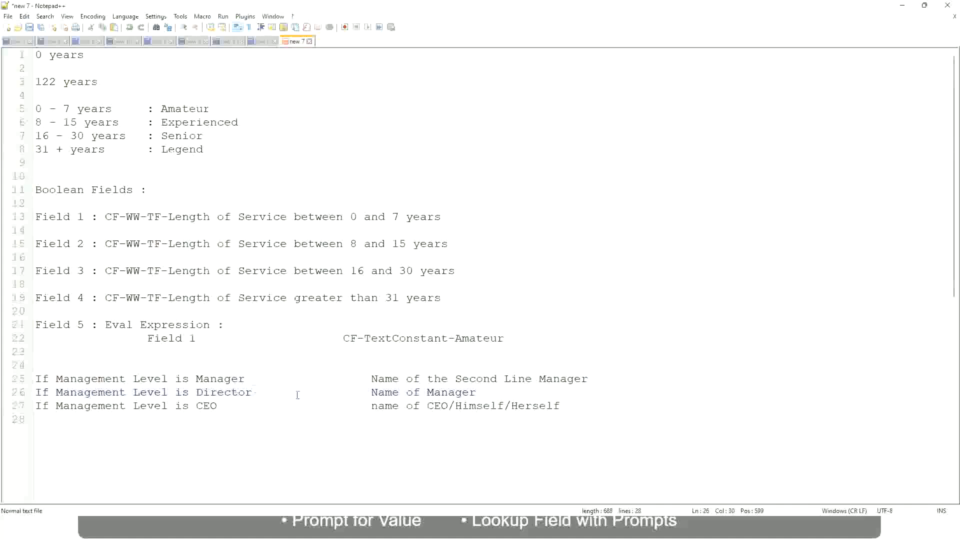
left_click(477, 393)
left_click(215, 393)
left_click(209, 406)
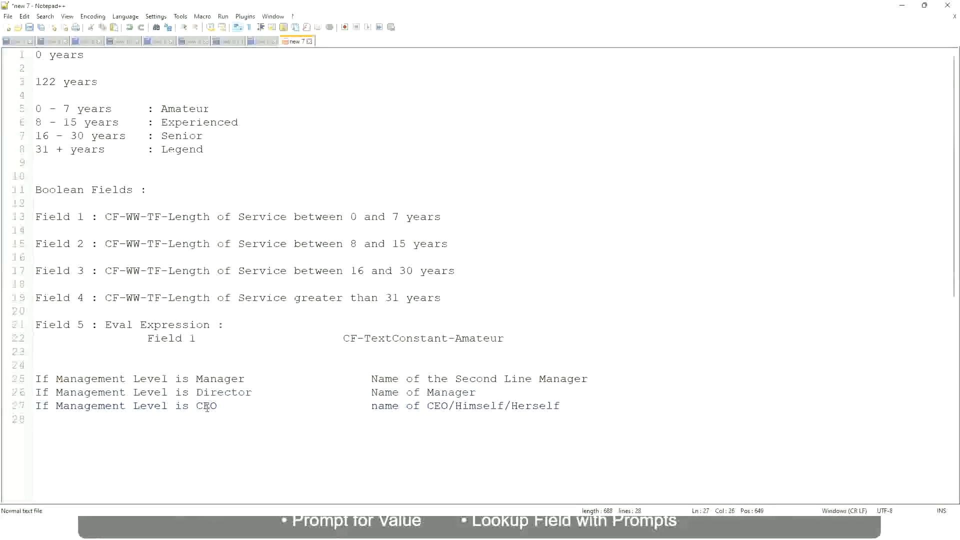
left_click(448, 406)
left_click(565, 406)
- Examine the three rules as a whole, focusing on the second line manager outcome for the Manager level
left_click_drag(583, 404, 33, 380)
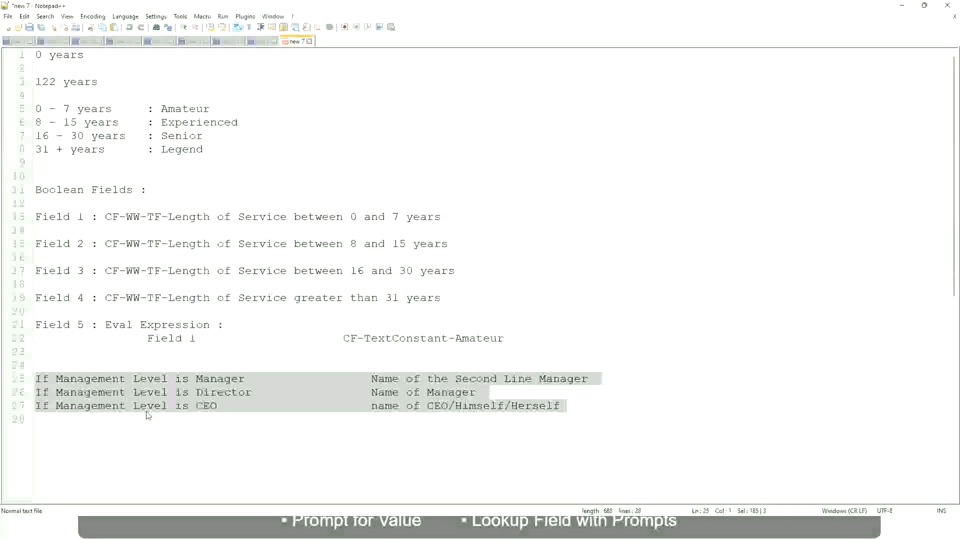
left_click(405, 379)
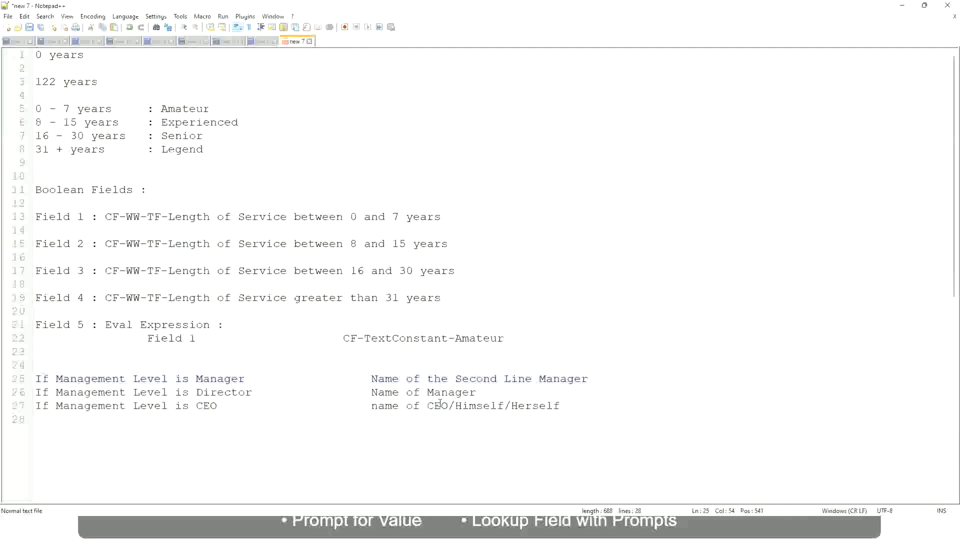
left_click_drag(371, 379, 589, 378)
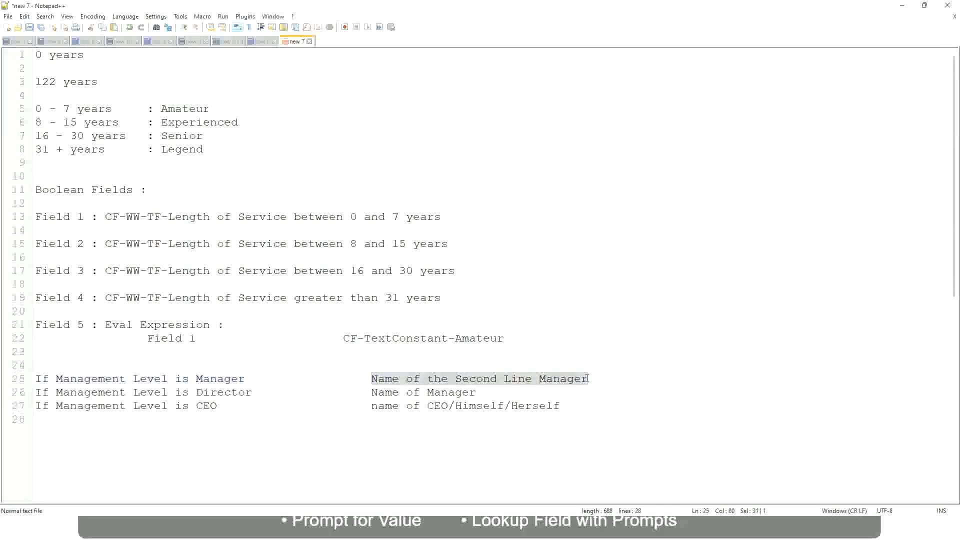
left_click(448, 381)
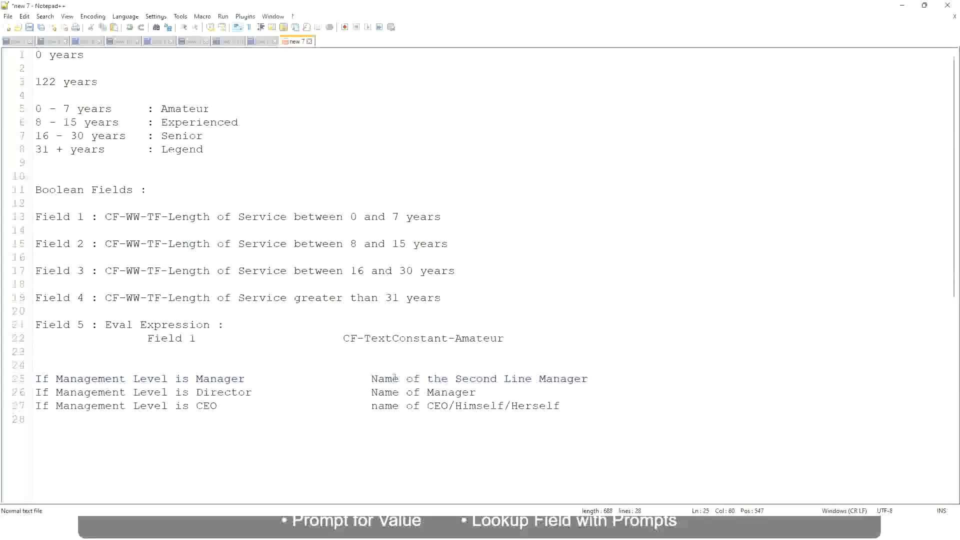
left_click_drag(371, 379, 592, 379)
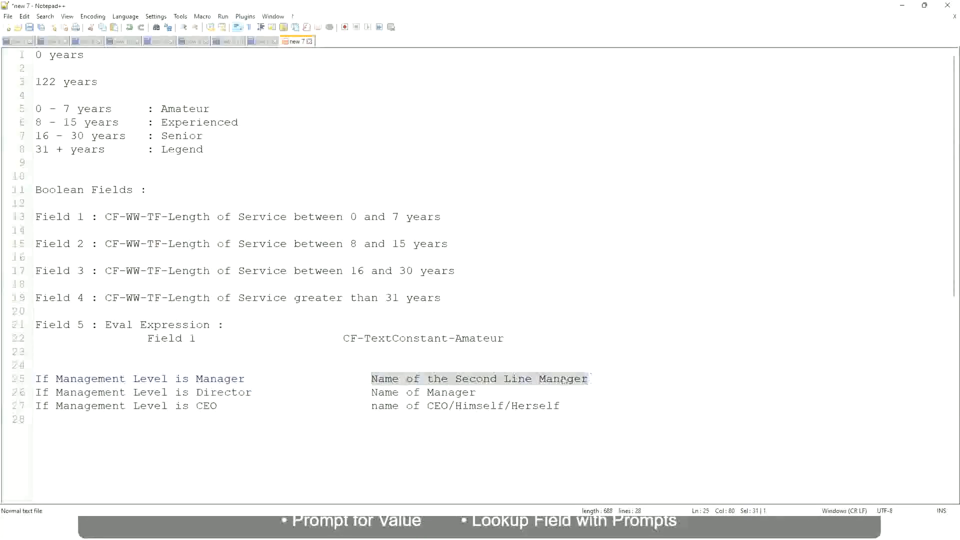
left_click(493, 383)
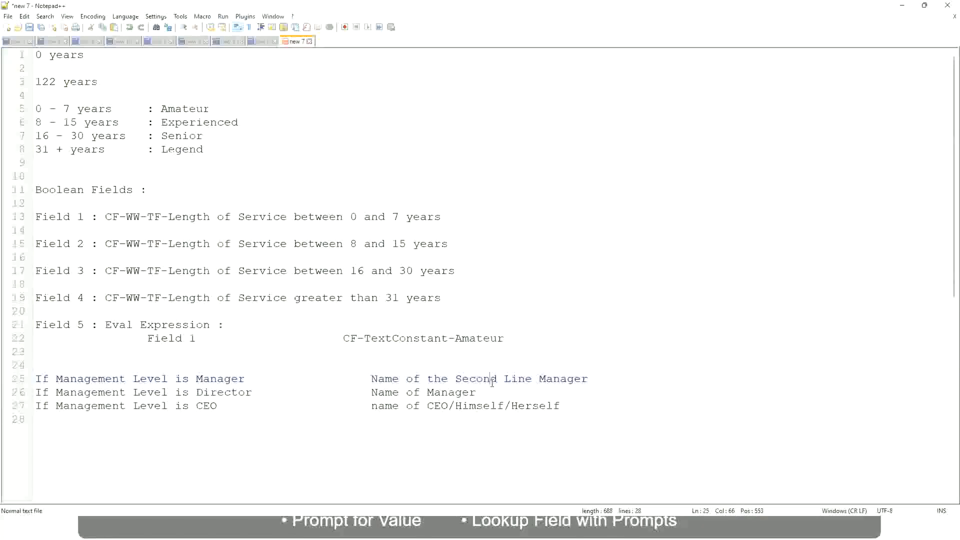
left_click(250, 379)
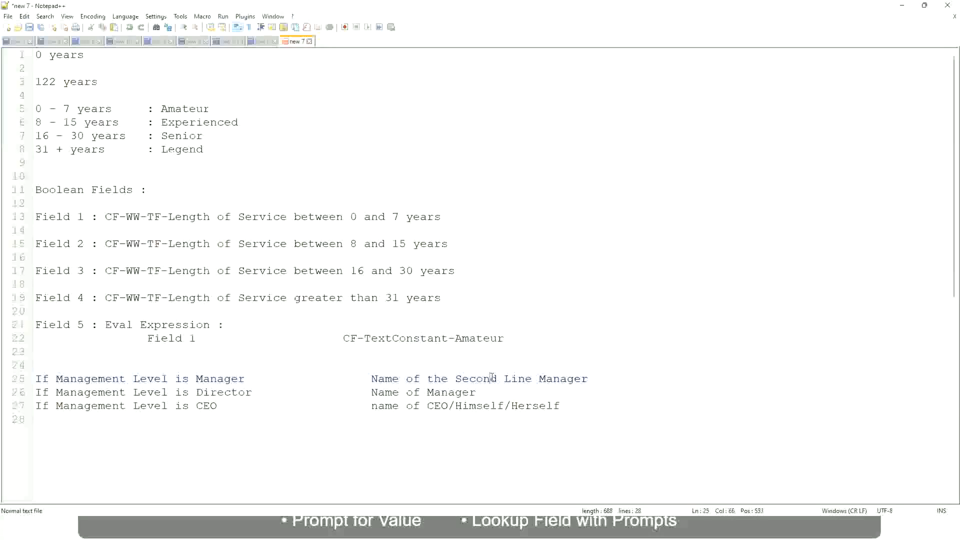
left_click_drag(525, 379, 532, 378)
left_click(602, 377)
left_click(567, 376)
- Compare the fixed experience band names on lines 5 to 8 with the name-based outcomes of the management level rules
double_click(184, 109)
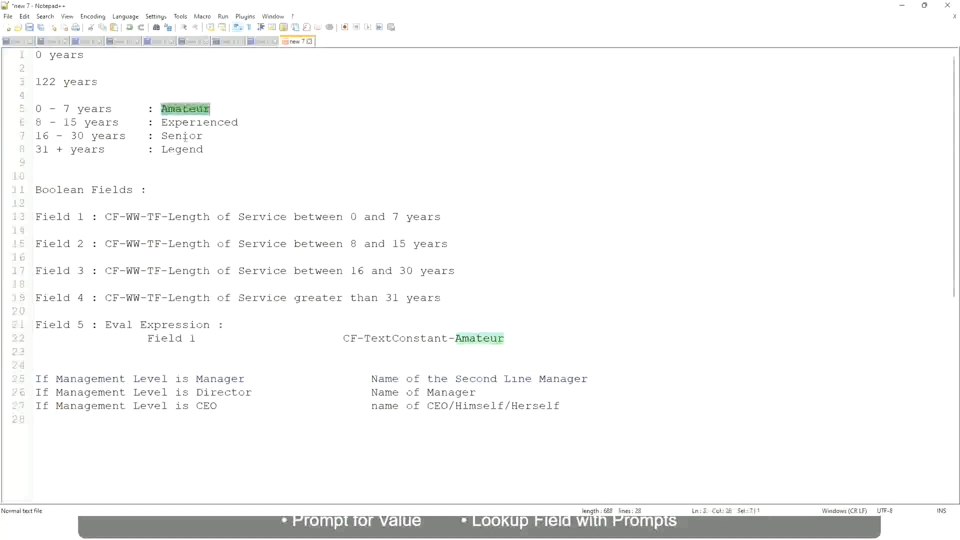
left_click(183, 111)
double_click(173, 123)
double_click(184, 137)
left_click(182, 149)
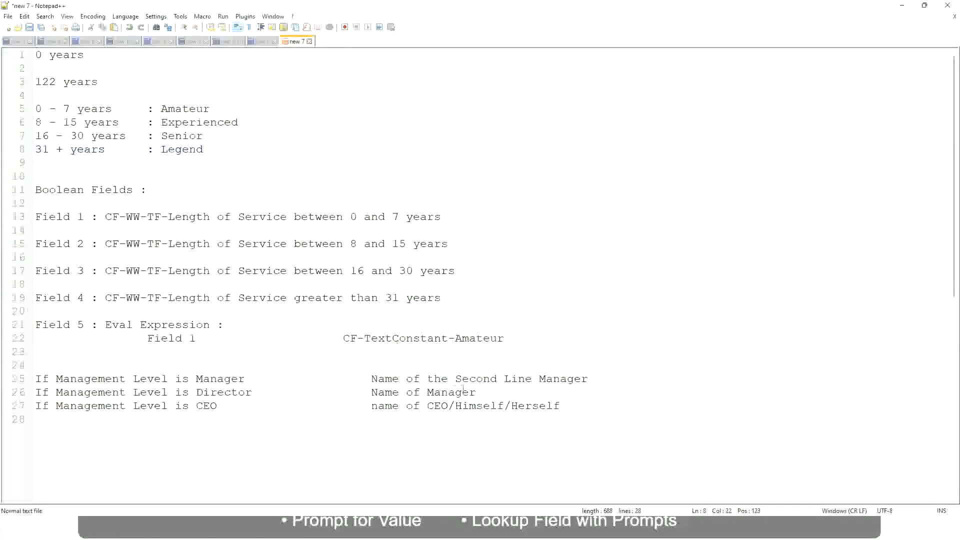
left_click(488, 406)
left_click(462, 379)
left_click(261, 399)
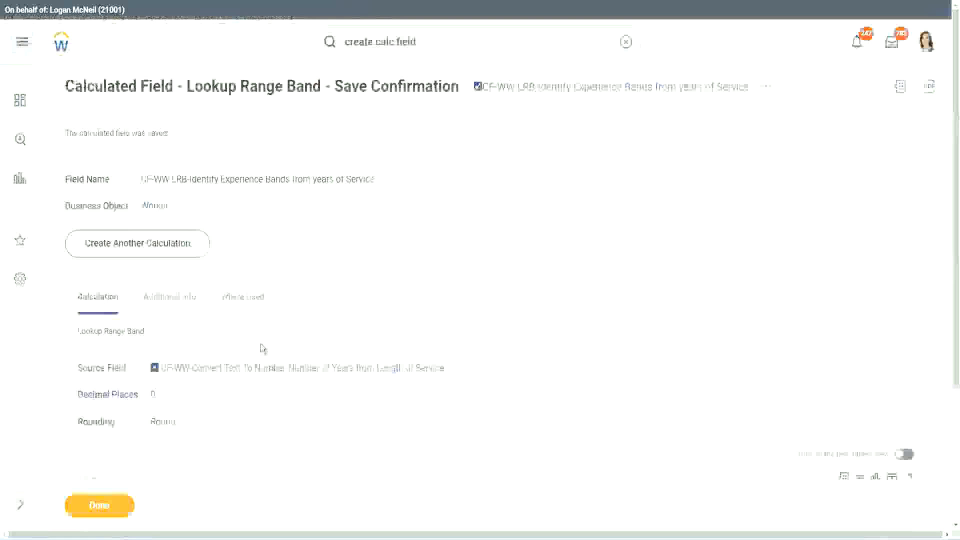
- Switch to Workday, copy the name of the saved lookup range band calculated field, and close its save confirmation
scroll(365, 150, "down", 4)
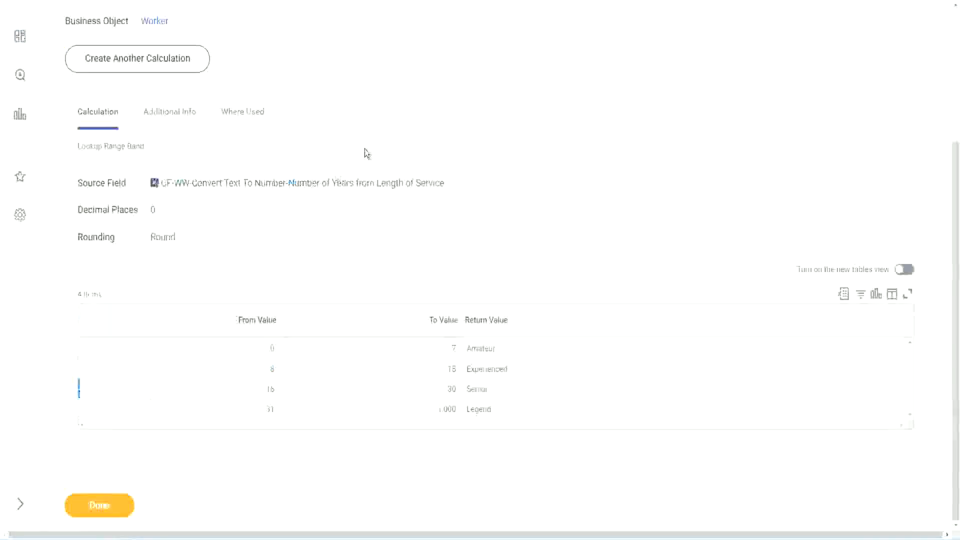
scroll(373, 193, "up", 4)
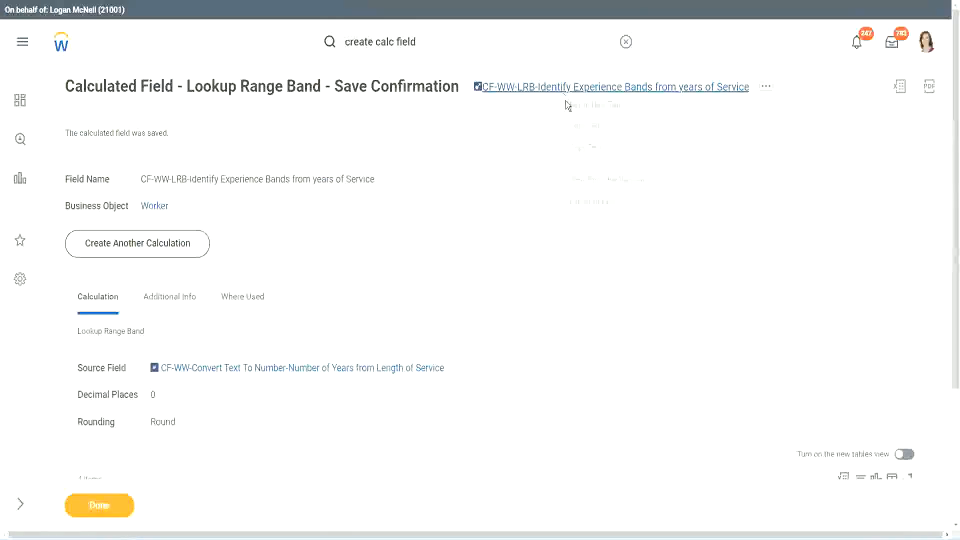
left_click(97, 506)
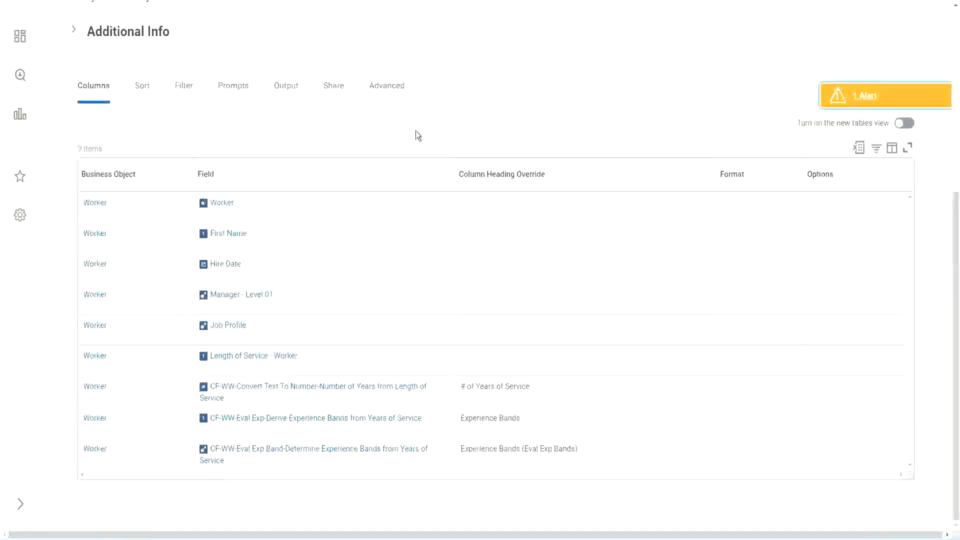
- Open the custom report WW Employee Details for editing
scroll(415, 131, "up", 5)
left_click(330, 108)
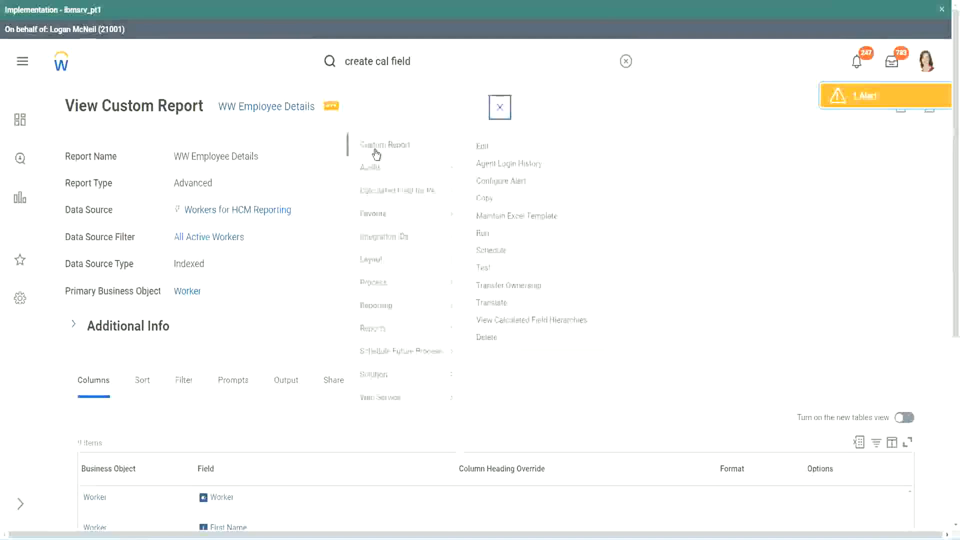
left_click(488, 149)
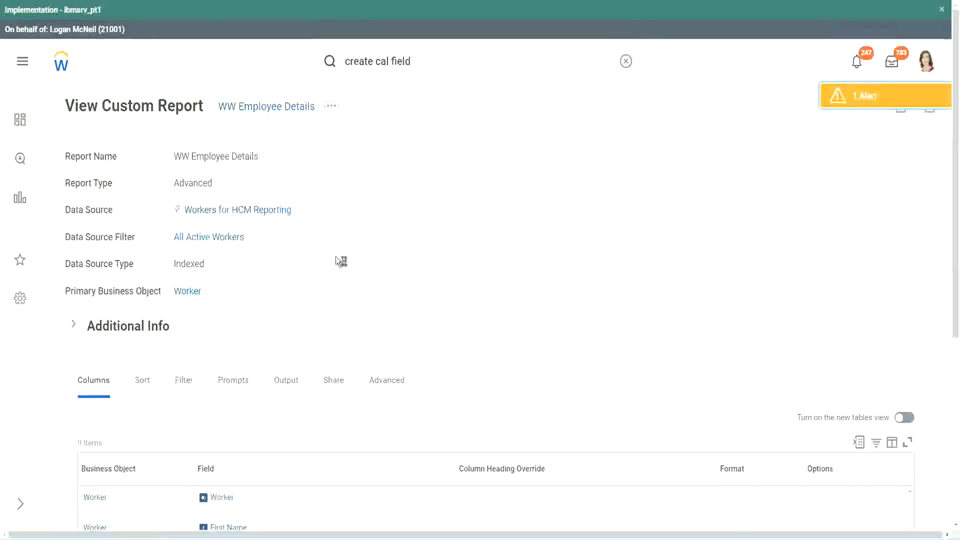
- Add a column below the last one for the Worker field CF-WW-LRB-Identify Experience Bands from years of Service
scroll(365, 260, "down", 5)
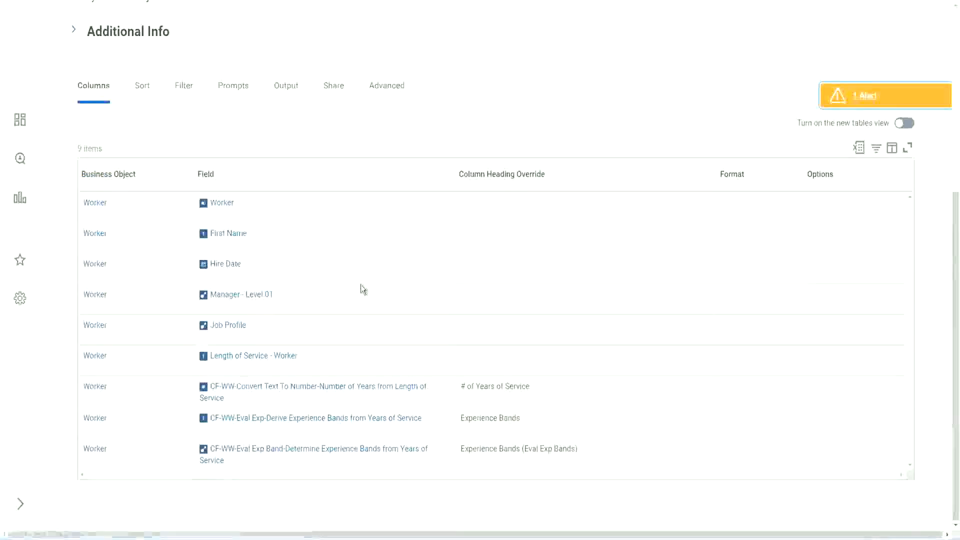
scroll(360, 278, "down", 5)
scroll(184, 343, "down", 3)
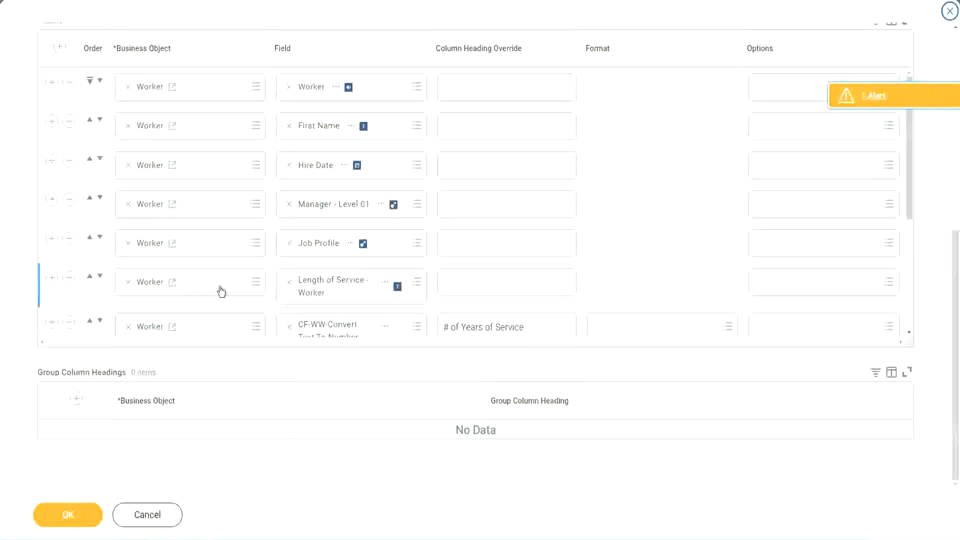
scroll(220, 290, "down", 4)
left_click(52, 268)
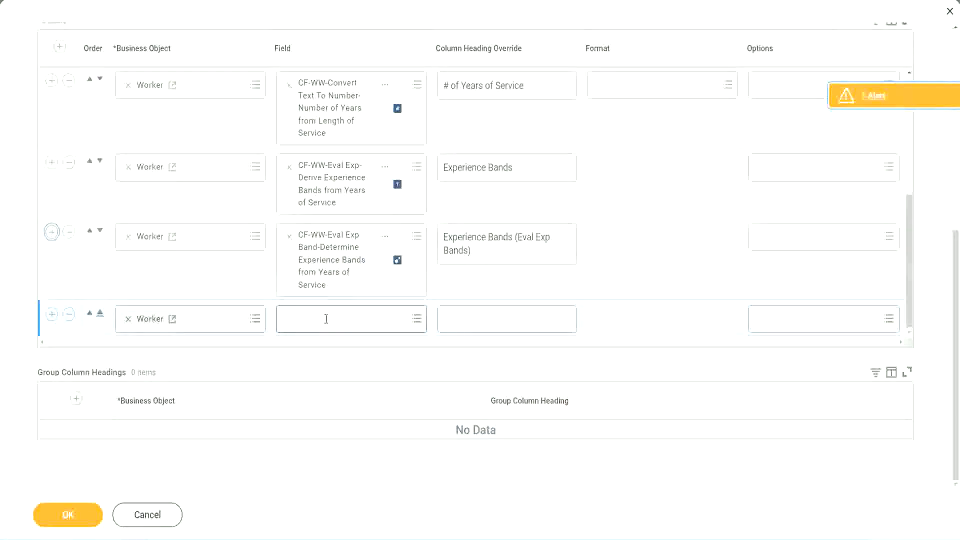
left_click(326, 318)
key("ctrl+v")
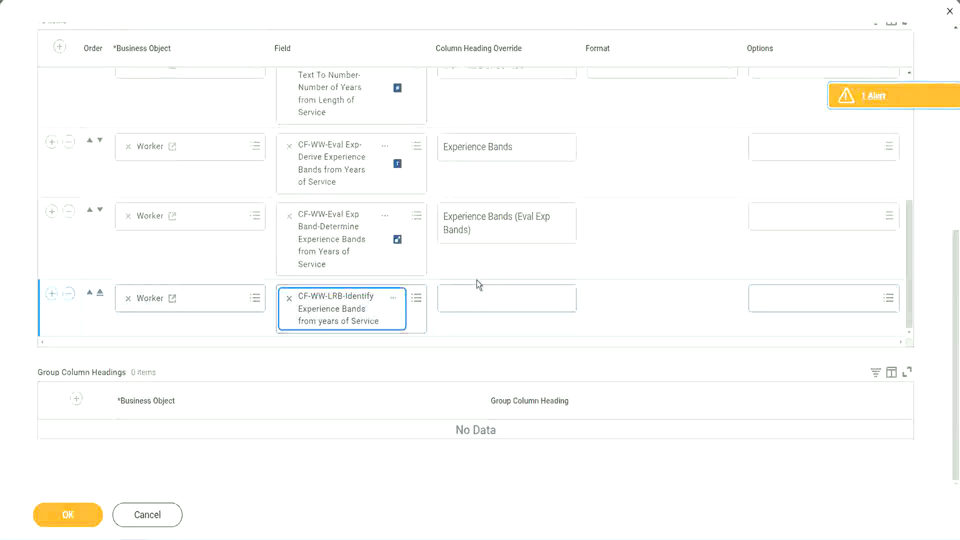
- Set the new column's heading override to "Experience Bands (LRB)"
left_click(480, 293)
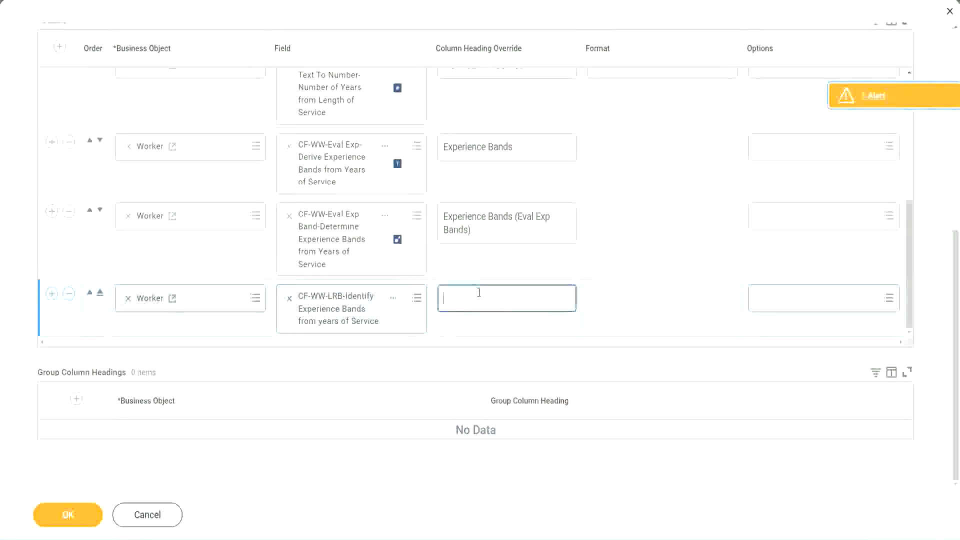
type("Ex")
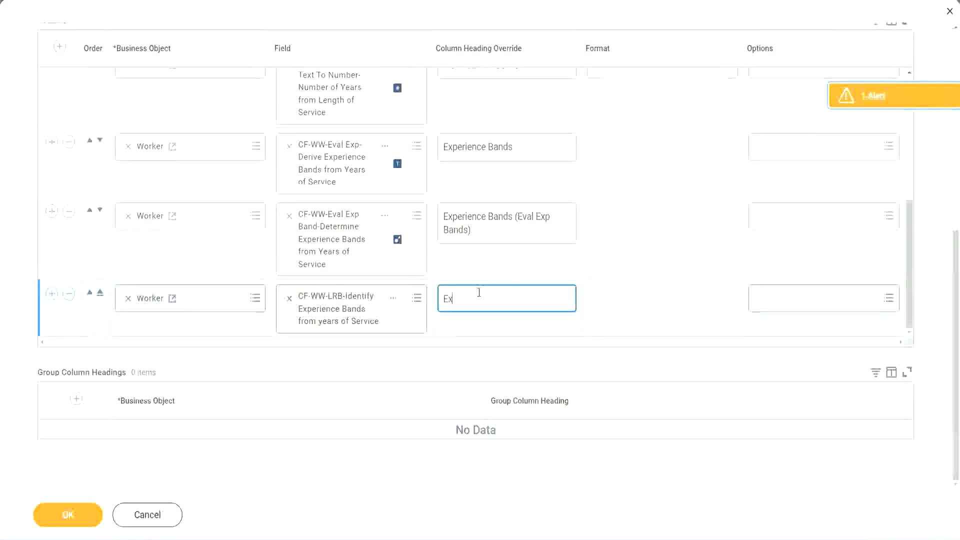
type("pernence")
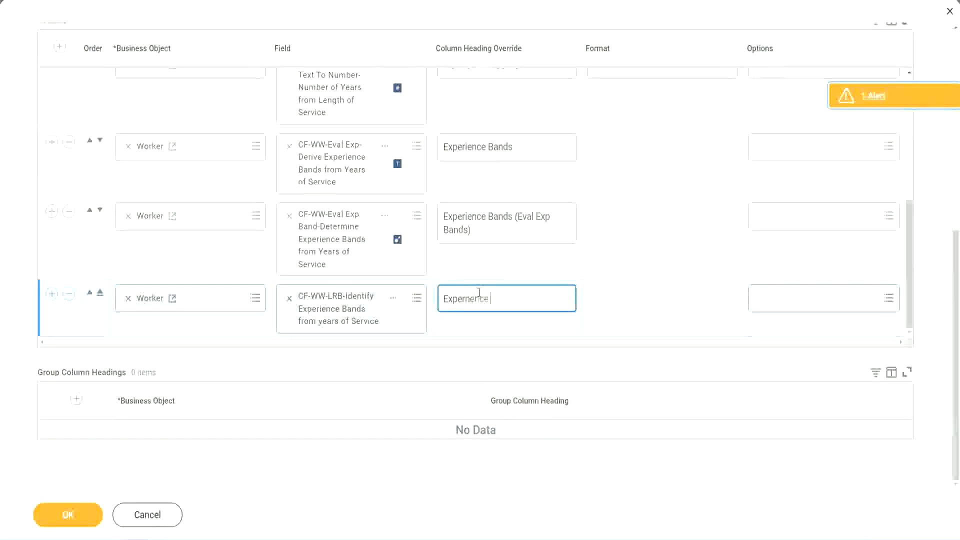
key("BackSpace")
key("BackSpace")
key("BackSpace")
key("BackSpace")
key("BackSpace")
type("ience Bands (LRB)")
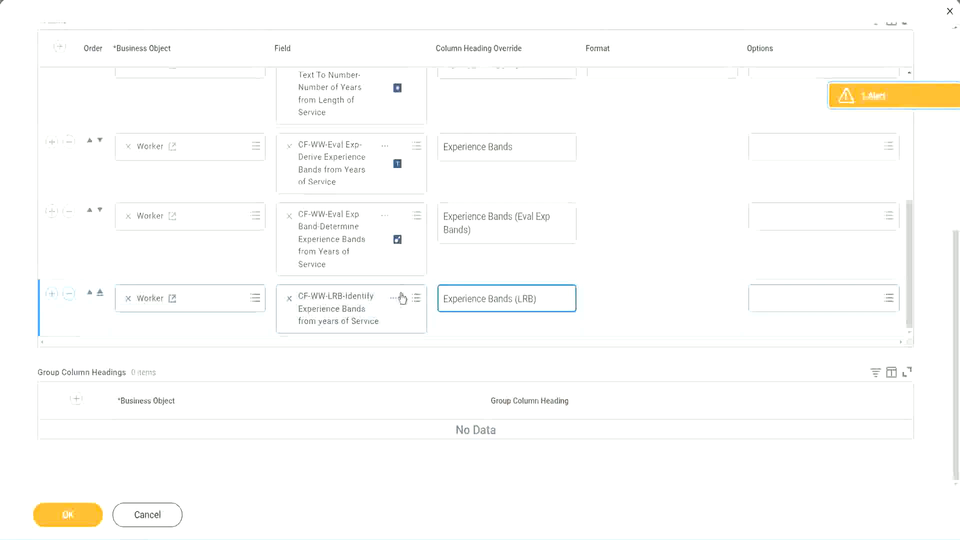
- Save the report changes and run WW Employee Details with the worker type prompts left blank
left_click(84, 524)
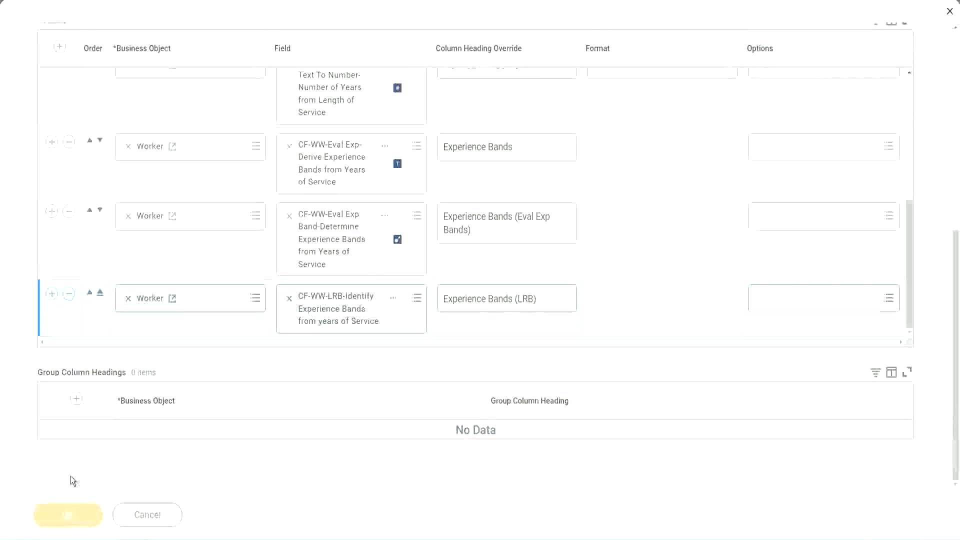
left_click(74, 502)
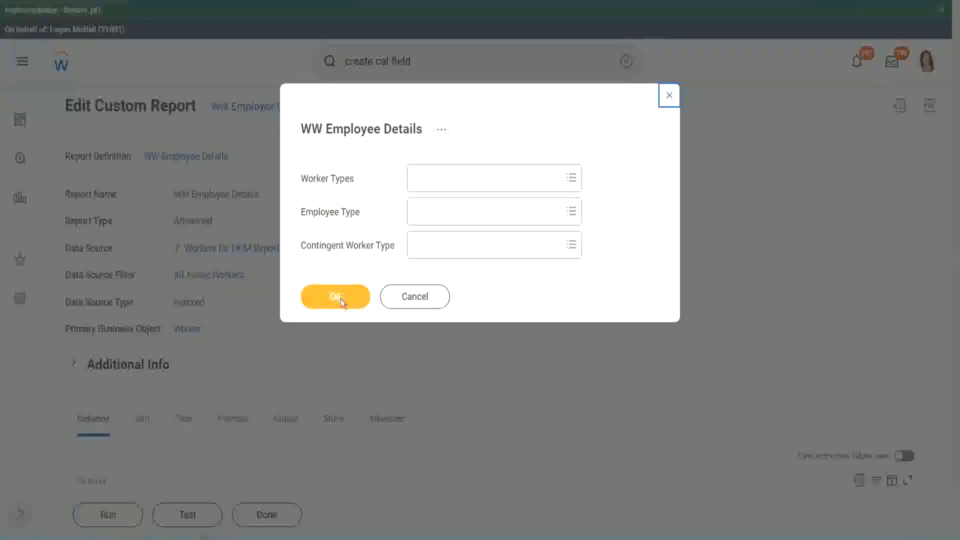
left_click(341, 299)
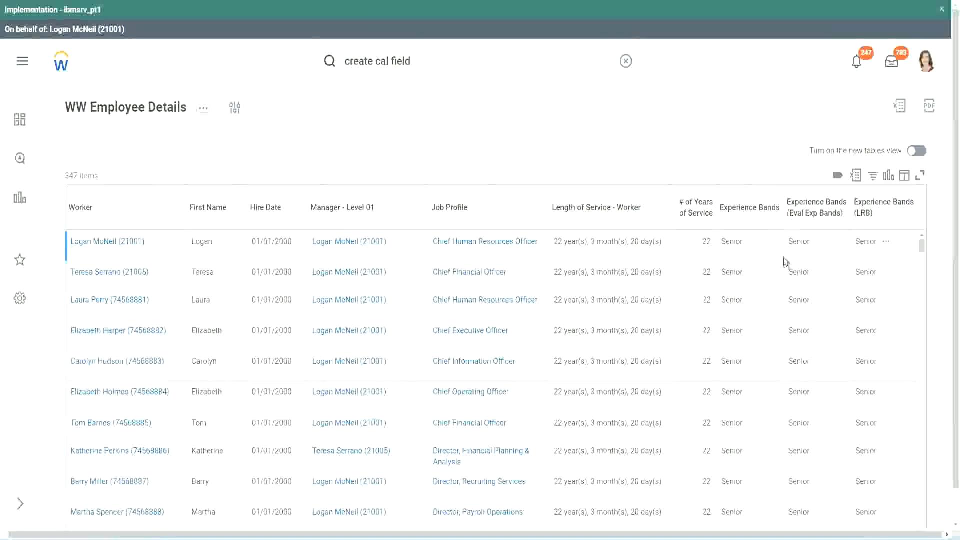
- Compare the three experience band columns across the workers in the report output
double_click(735, 242)
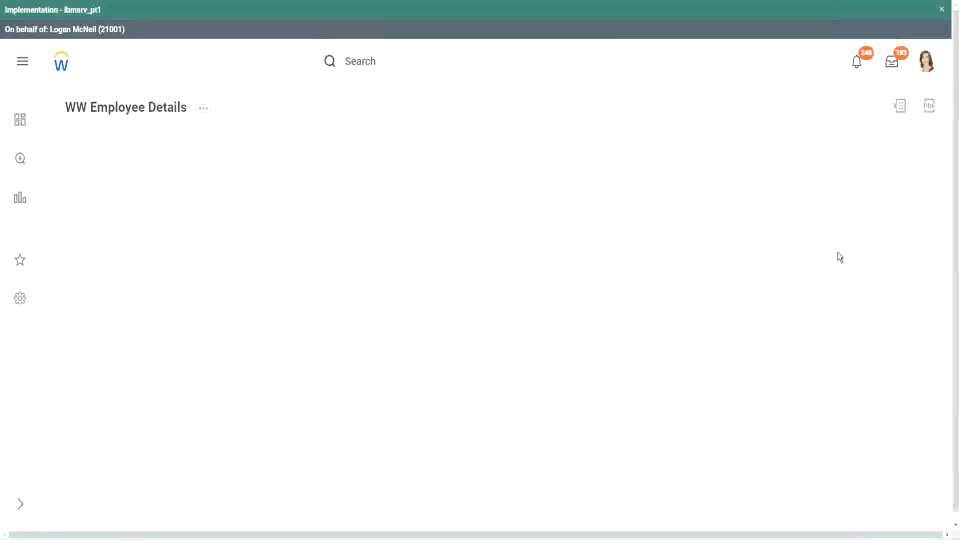
scroll(800, 314, "down", 10)
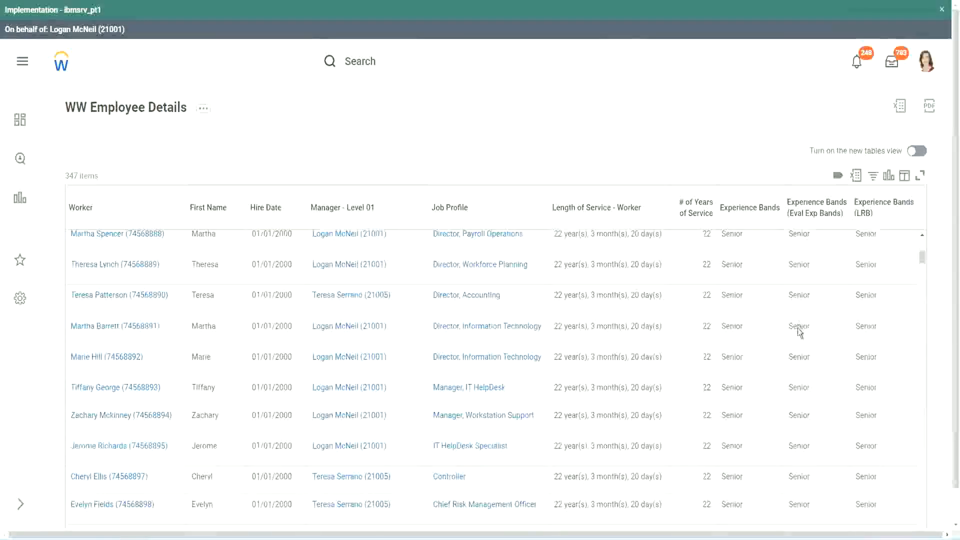
scroll(796, 340, "down", 3)
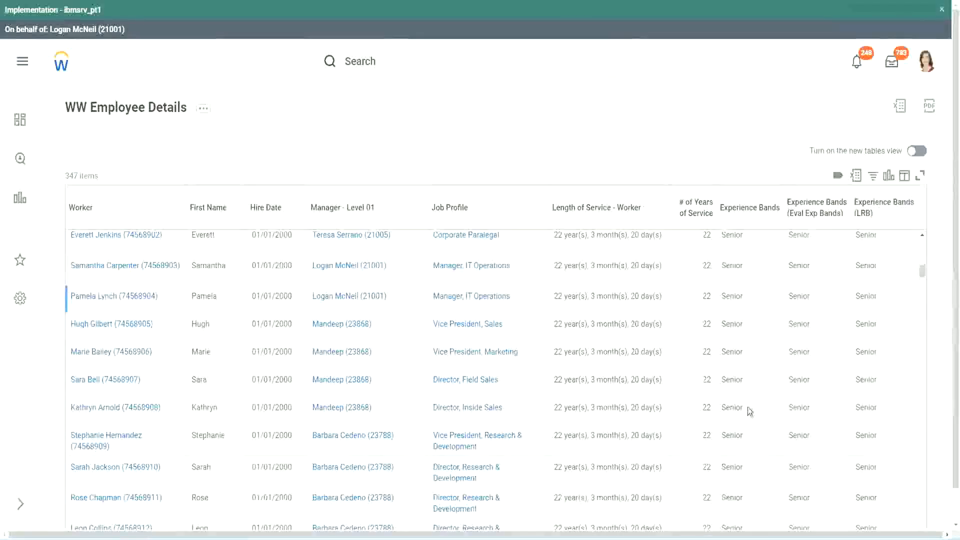
scroll(748, 445, "down", 3)
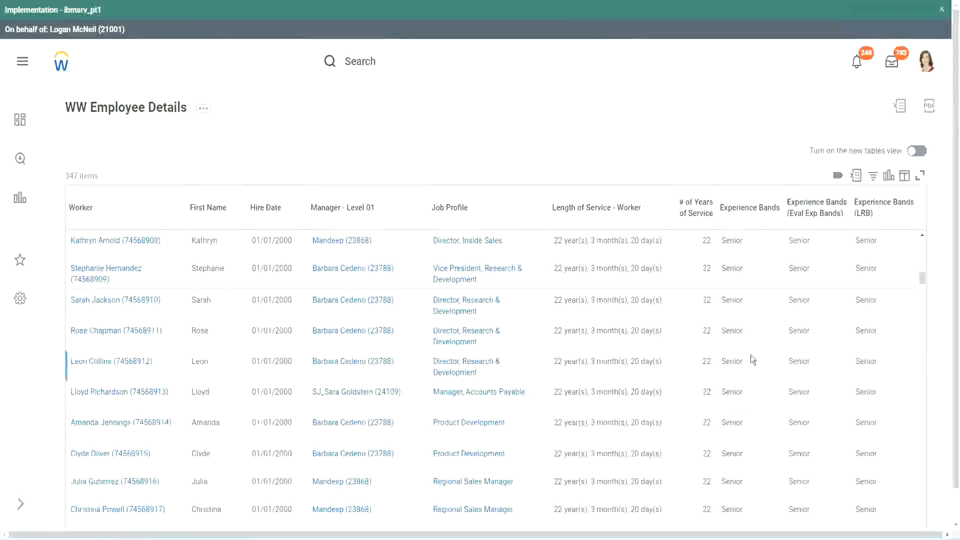
scroll(751, 356, "down", 1)
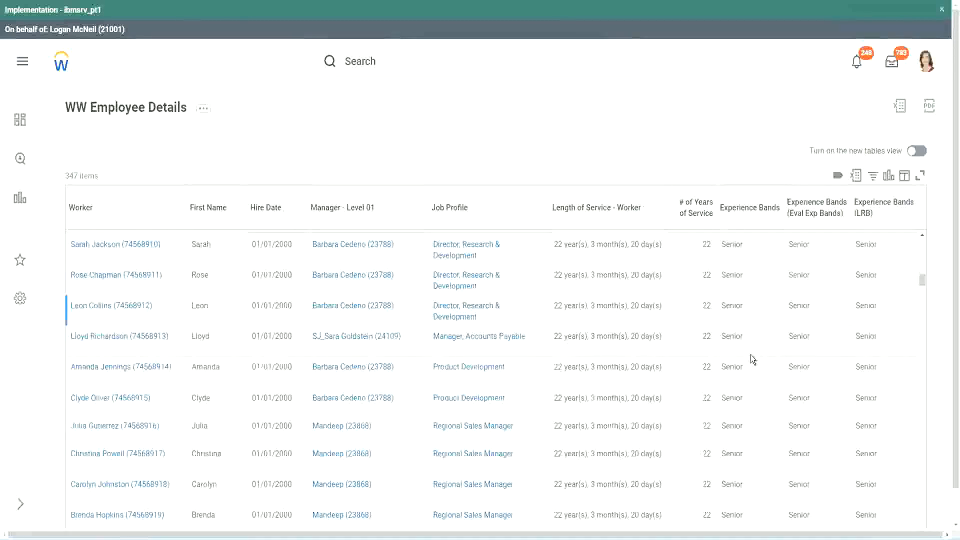